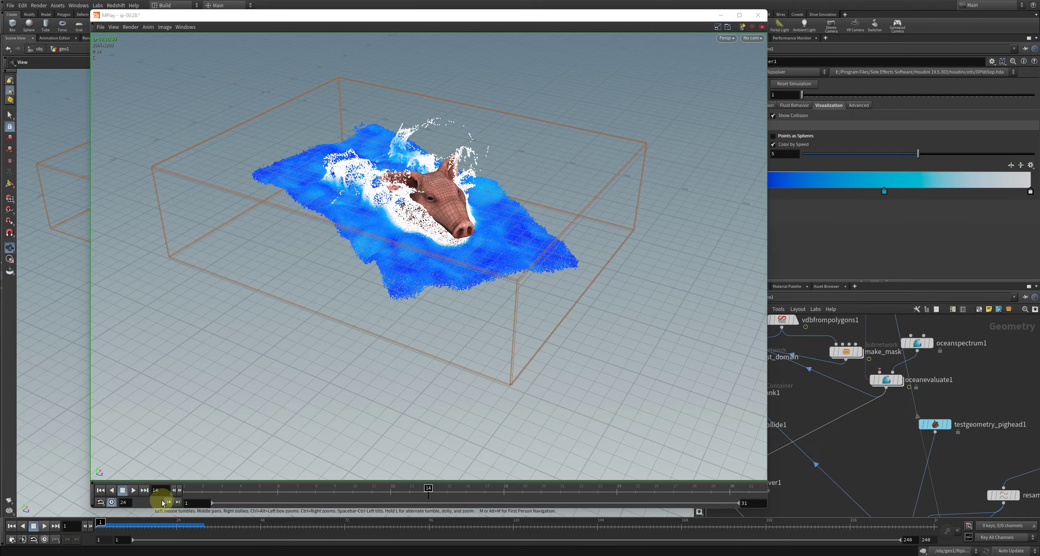
- Play and stop the pig-head wave tank flipbook, then close it to return to the scene
click(133, 490)
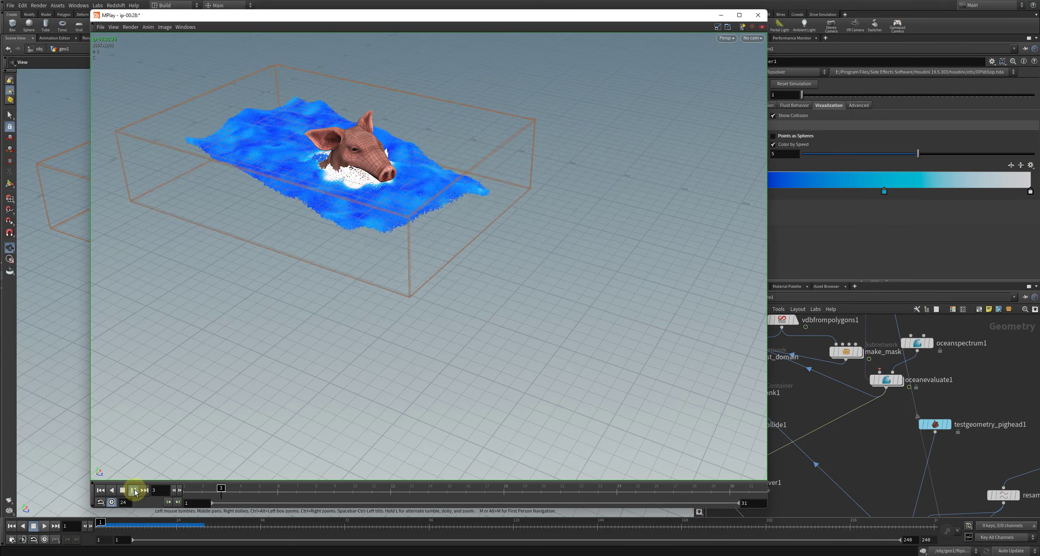
click(123, 491)
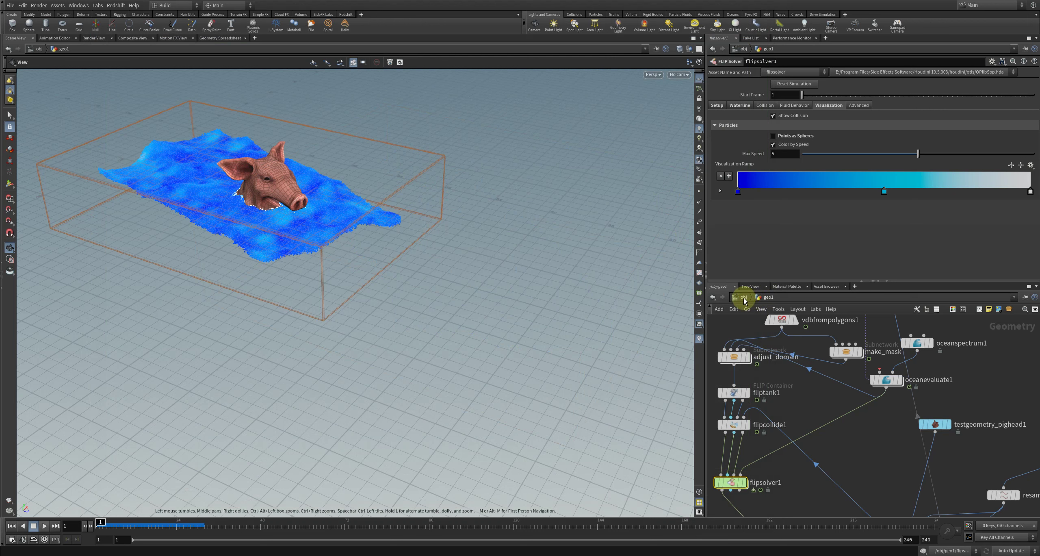
click(743, 297)
- Hide geo1 and create a new geo2 Geometry object, then dive inside it
click(755, 389)
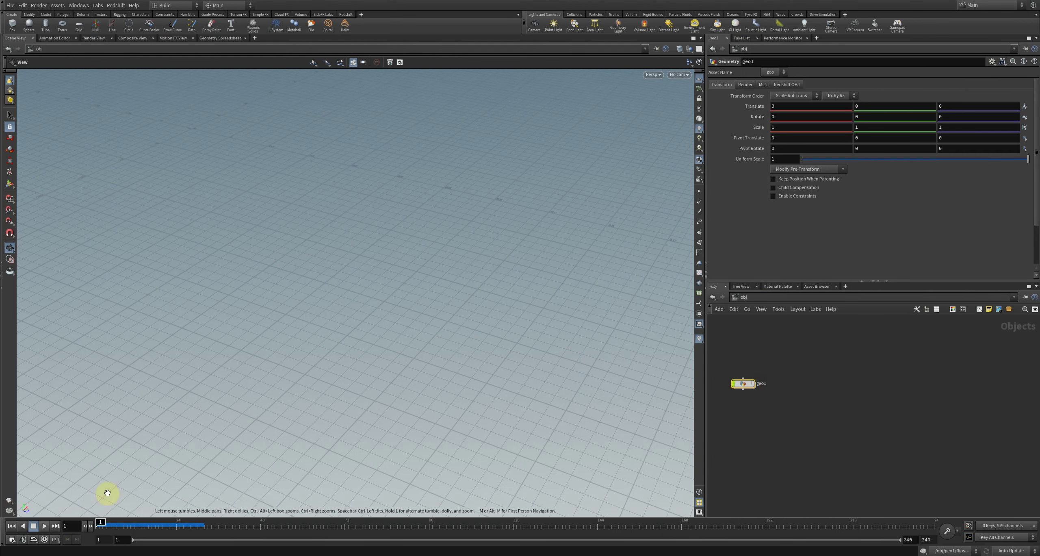
key(Tab)
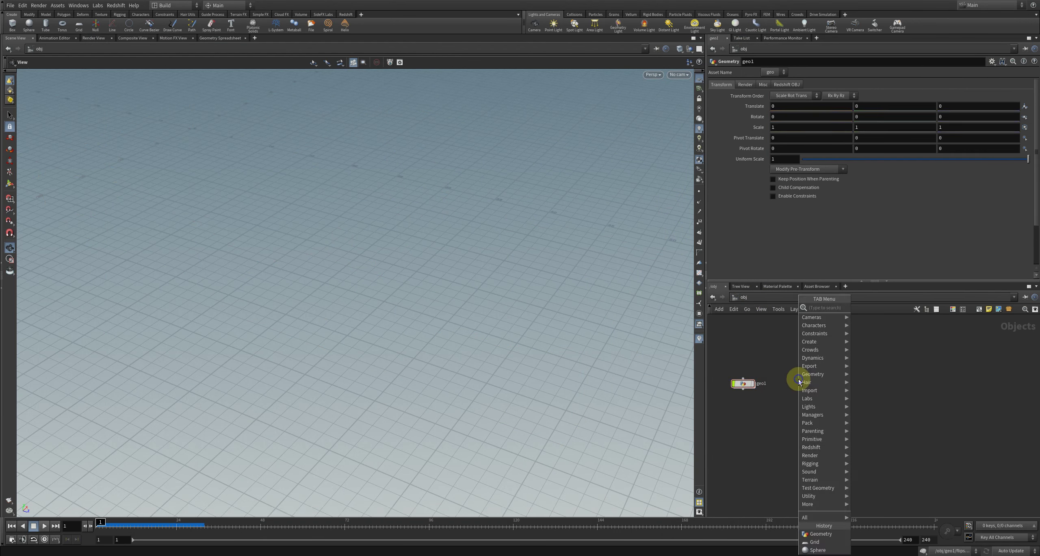
text(geo)
key(Return)
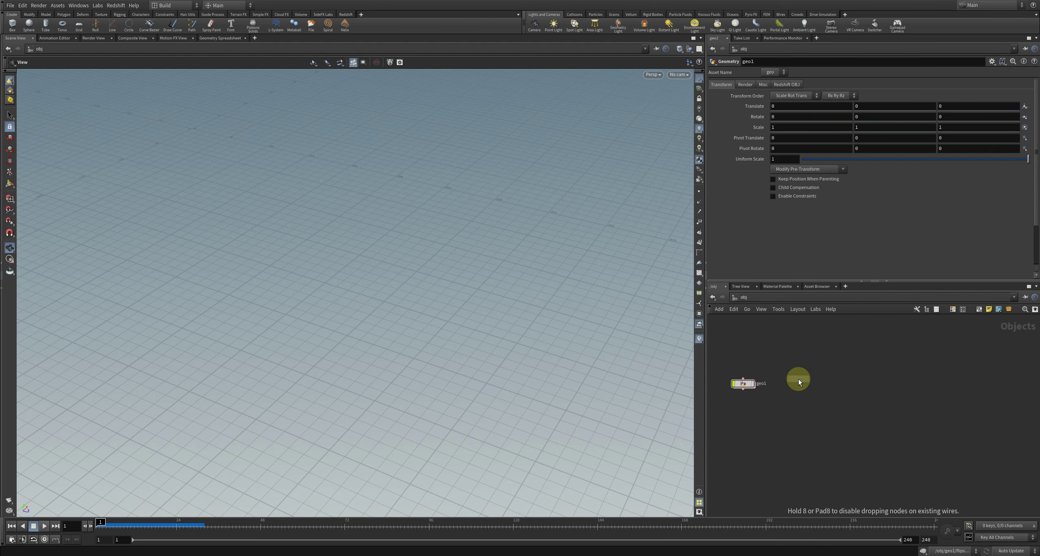
double_click(797, 378)
- Add a FLIP Container node, fliptank1, inside geo2
key(Tab)
text(flip)
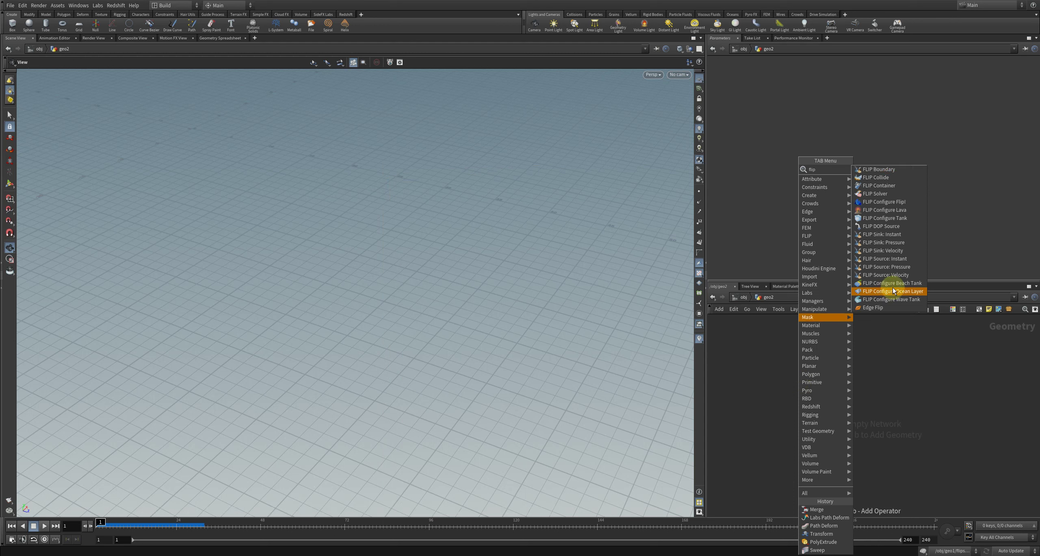
click(789, 374)
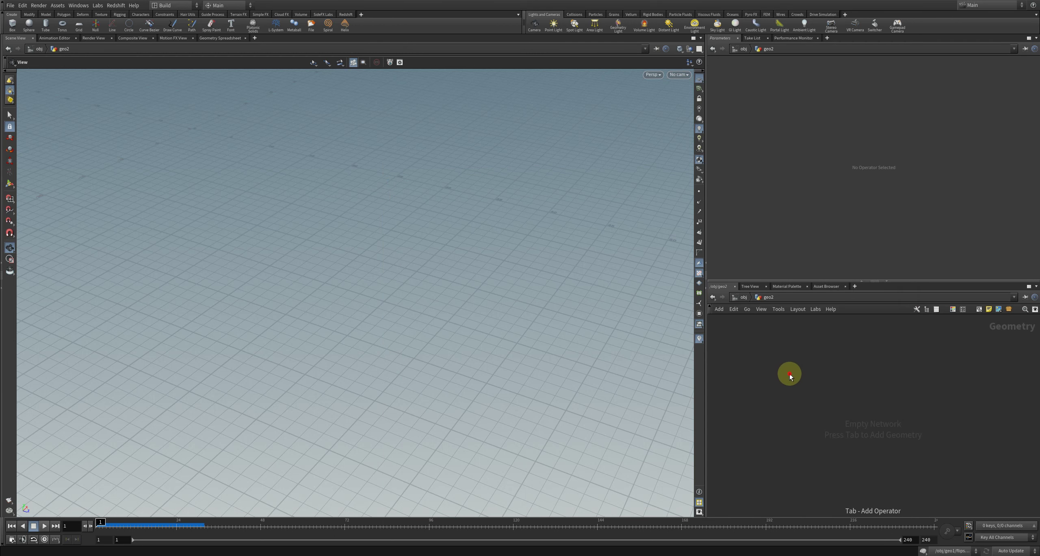
click(790, 374)
click(234, 211)
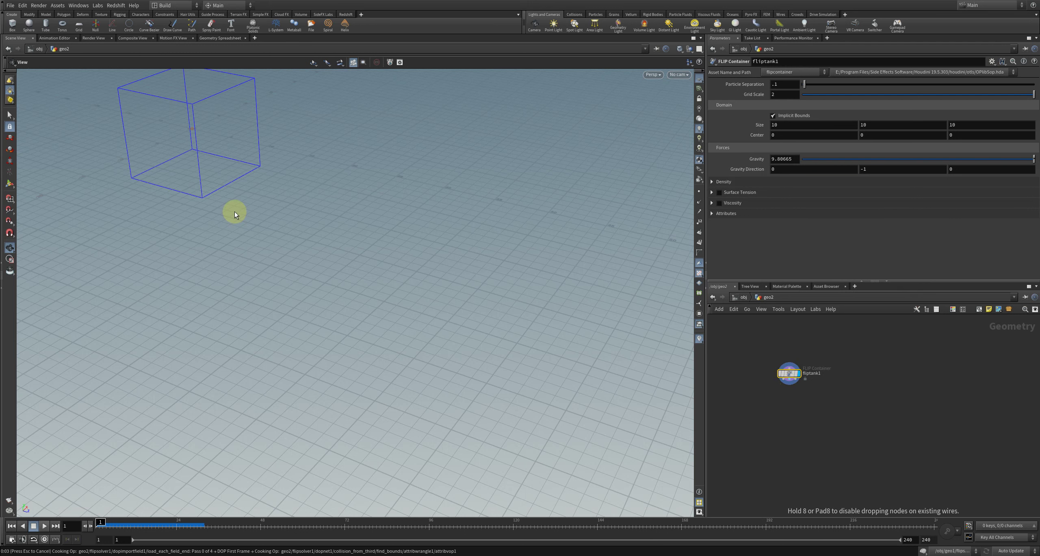
- Delete the fluidcompress, filecache and particlefluidsurface nodes from the wave tank network
mouse_move(299, 237)
mouse_down()
mouse_move(239, 299)
mouse_move(307, 234)
mouse_move(547, 347)
mouse_up()
scroll(827, 416, up, 2)
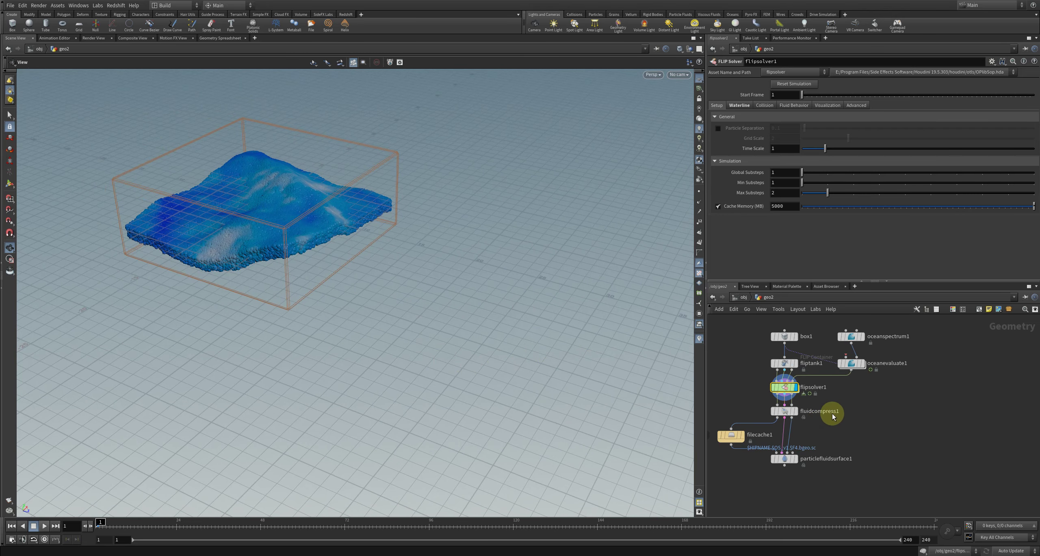
drag(849, 405, 737, 471)
key(Delete)
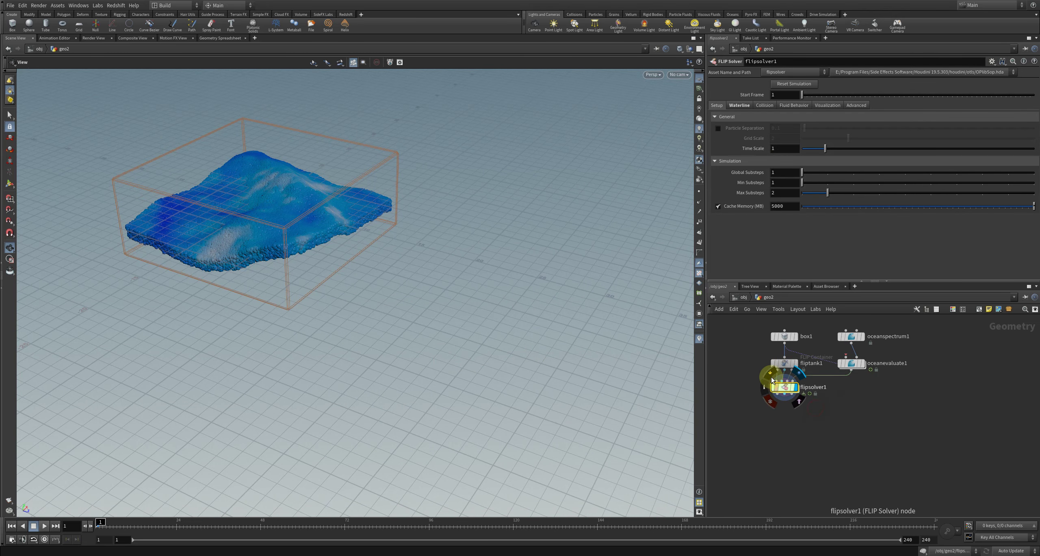
- Turn off Points as Spheres on flipsolver1's Visualization tab and reposition the solver node
click(739, 105)
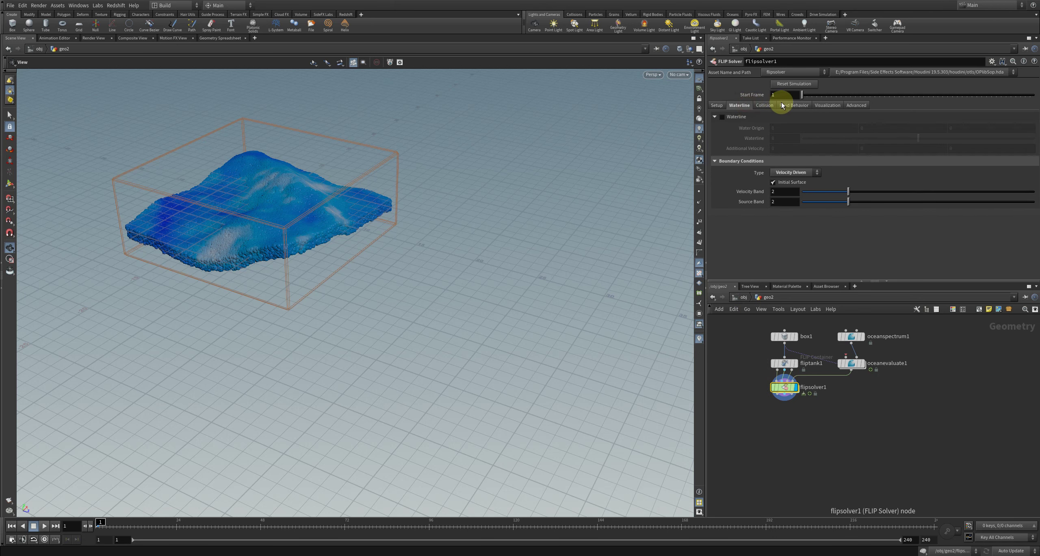
click(822, 106)
click(806, 139)
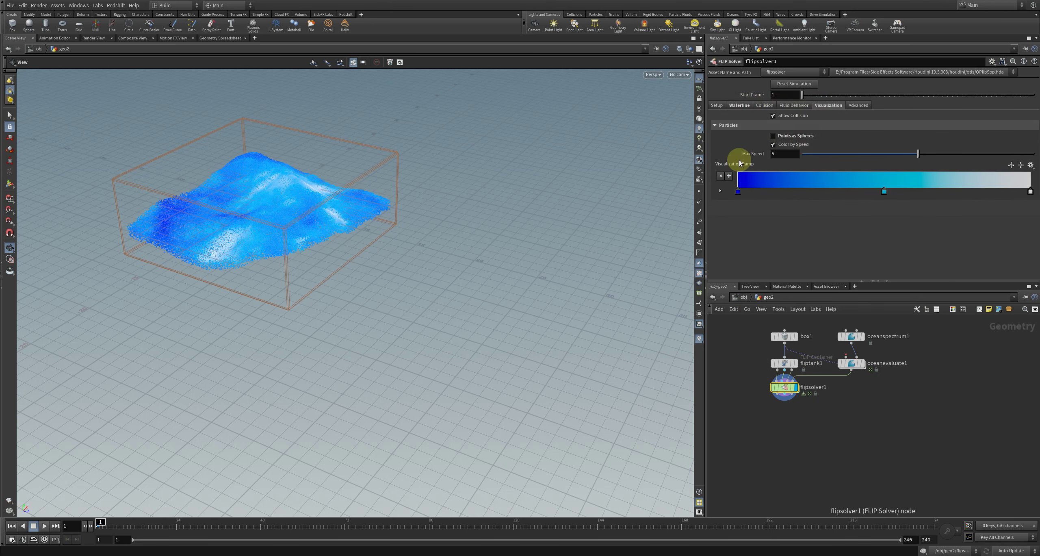
drag(504, 309, 387, 339)
drag(786, 392, 786, 449)
click(791, 387)
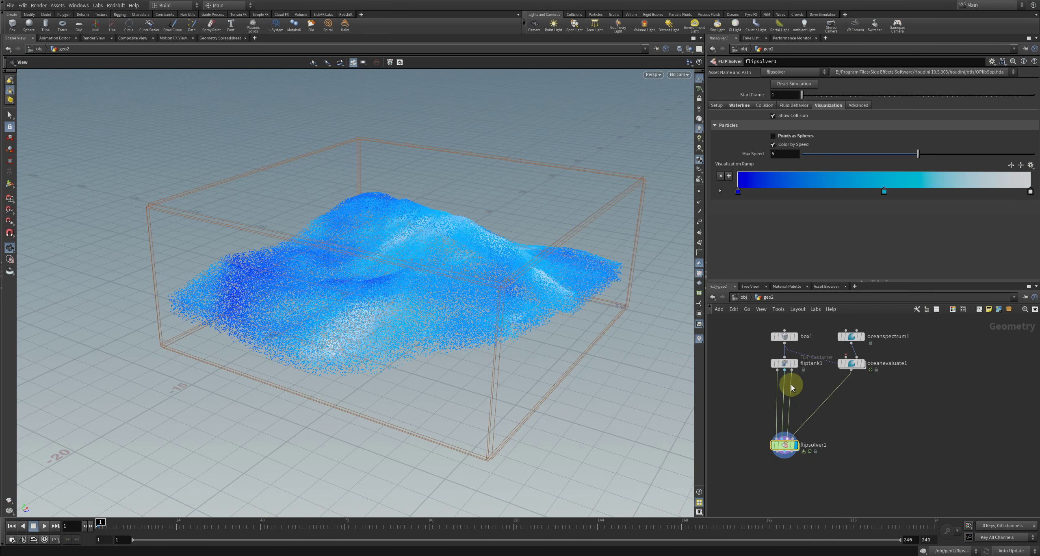
- Add a Test Geometry: Pig Head node, display it and set Uniform Scale to 3.29
key(Tab)
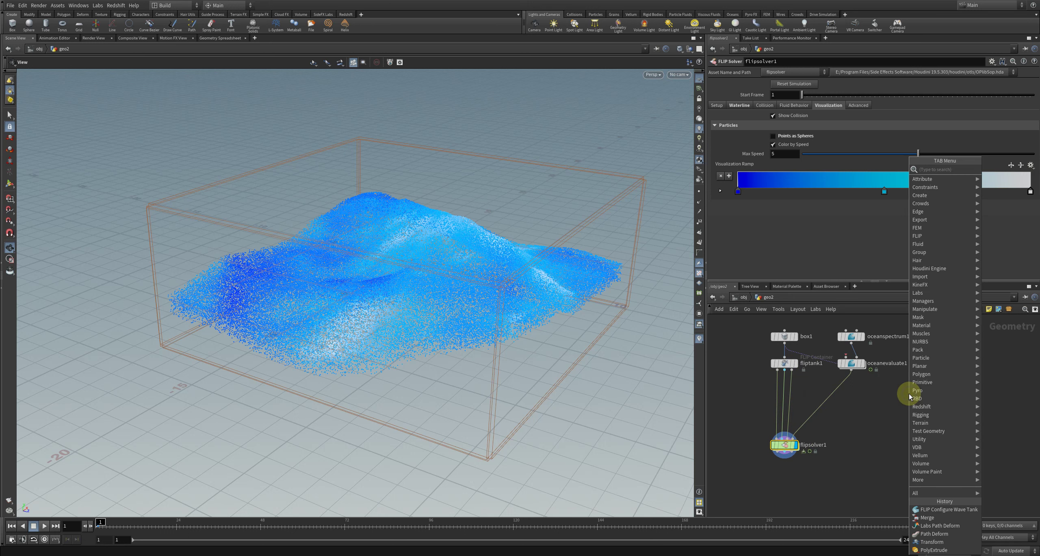
text(pig)
key(Return)
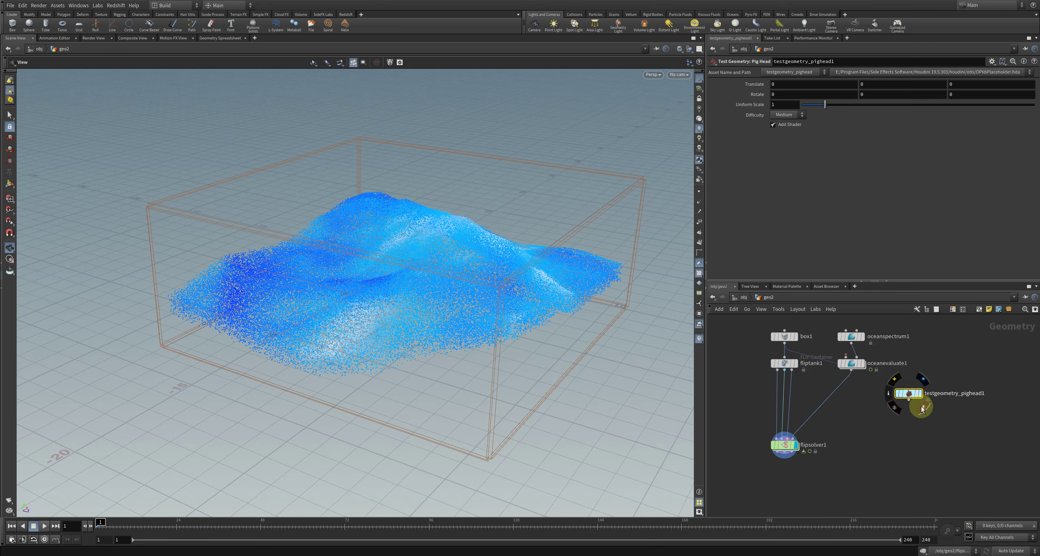
click(919, 401)
drag(851, 110, 878, 109)
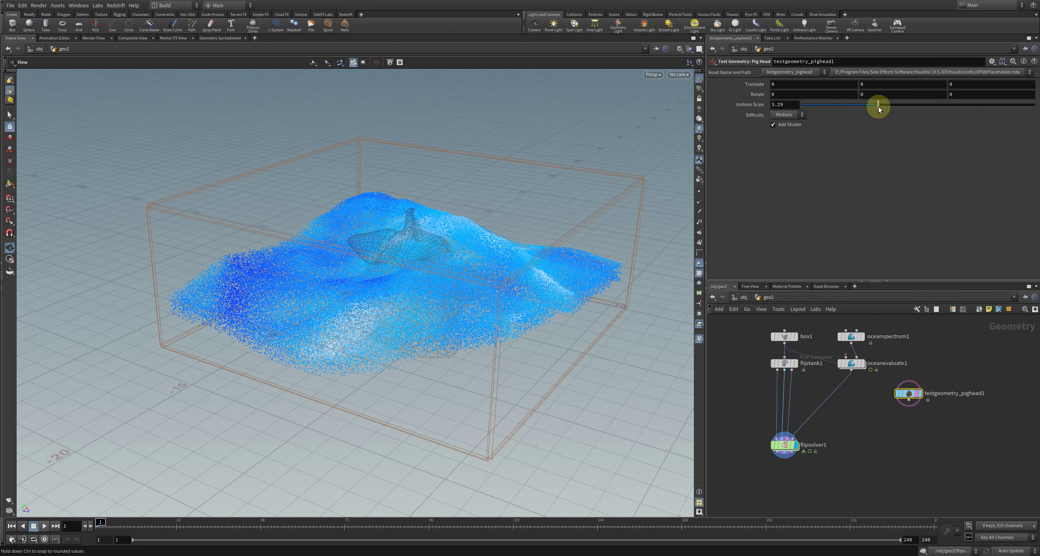
drag(464, 251, 487, 225)
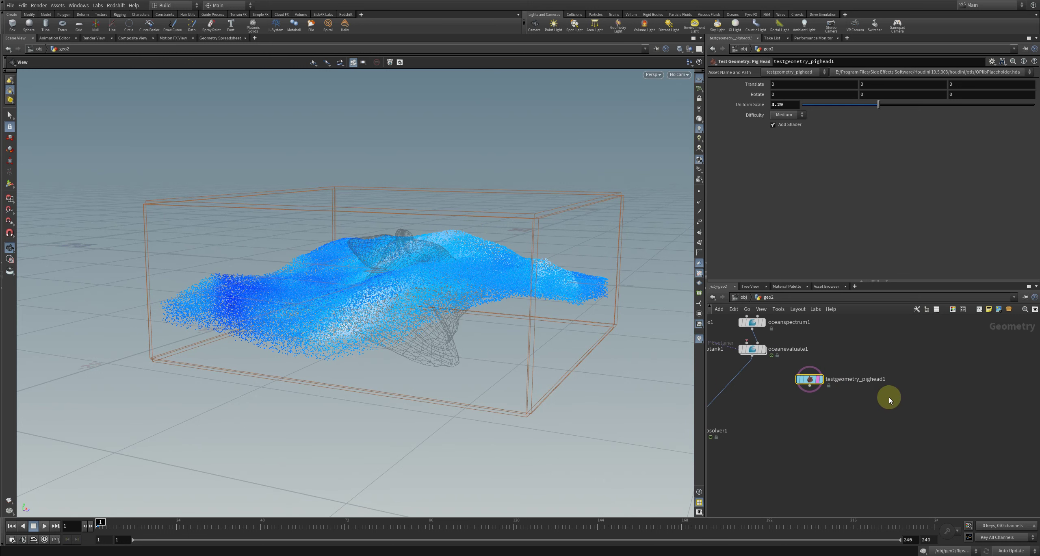
drag(910, 402, 892, 399)
text(ra)
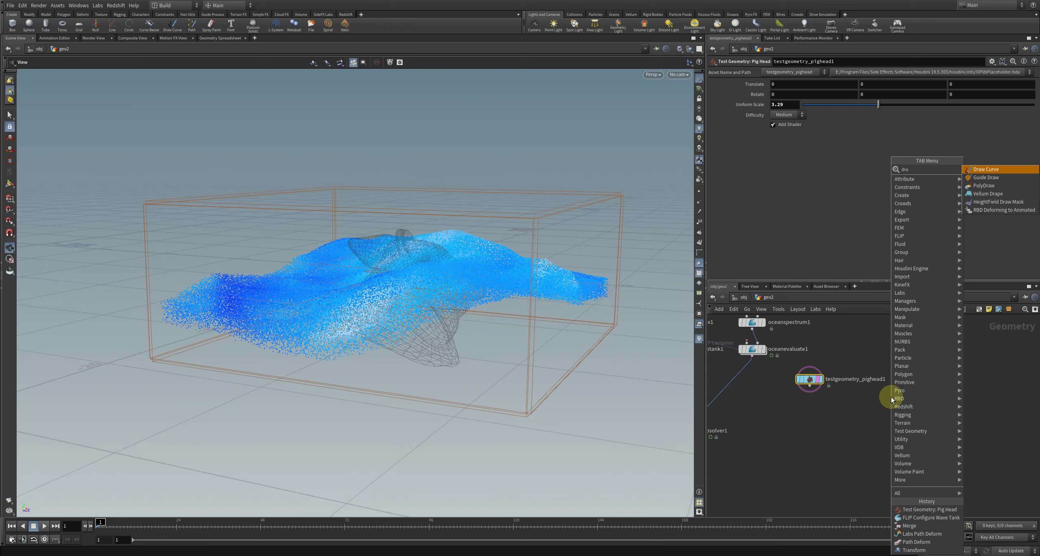
- Add a Draw Curve node with its Projection set to ZX Plane
key(Return)
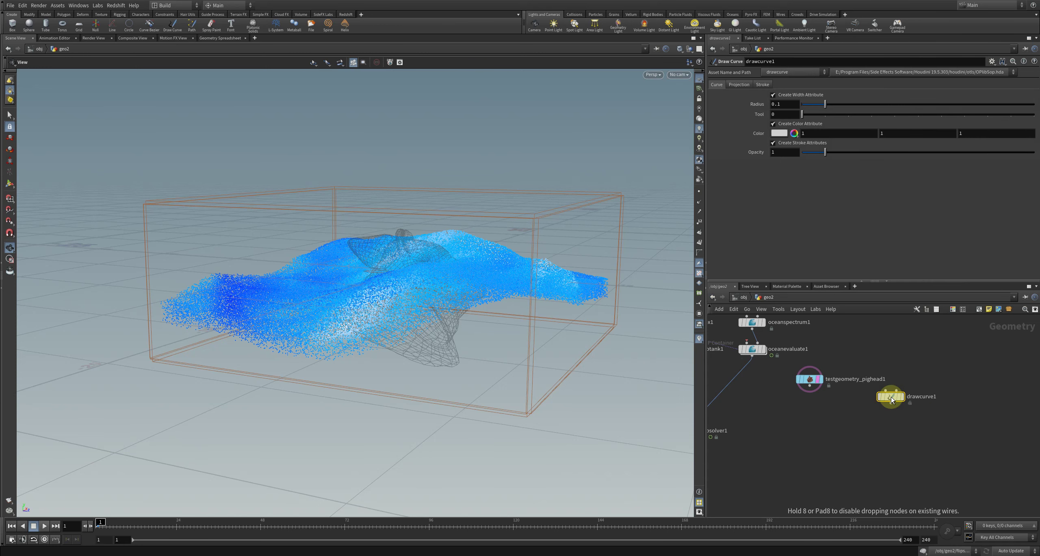
mouse_move(569, 325)
mouse_down()
mouse_move(297, 376)
mouse_move(488, 352)
mouse_move(418, 285)
mouse_up()
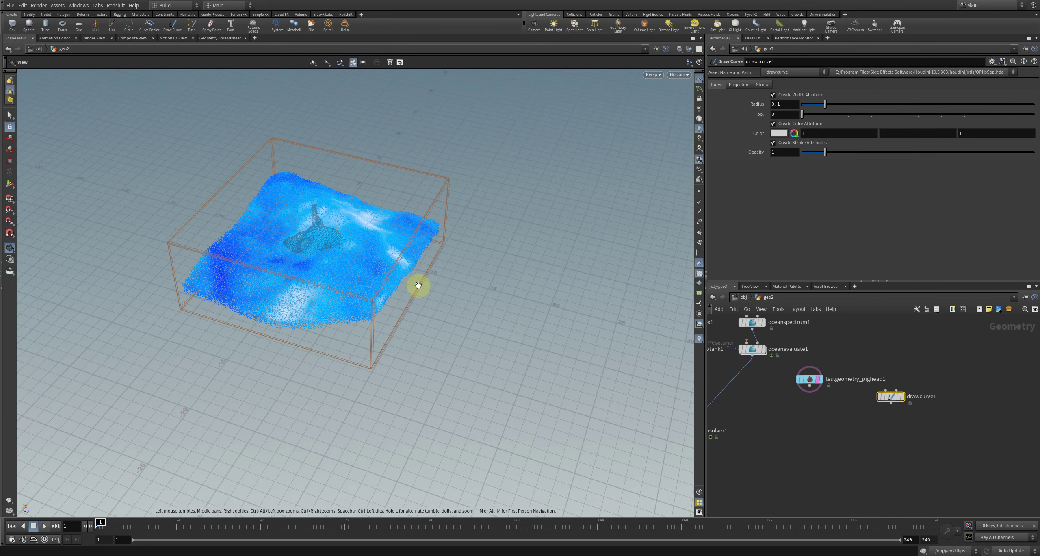
click(744, 85)
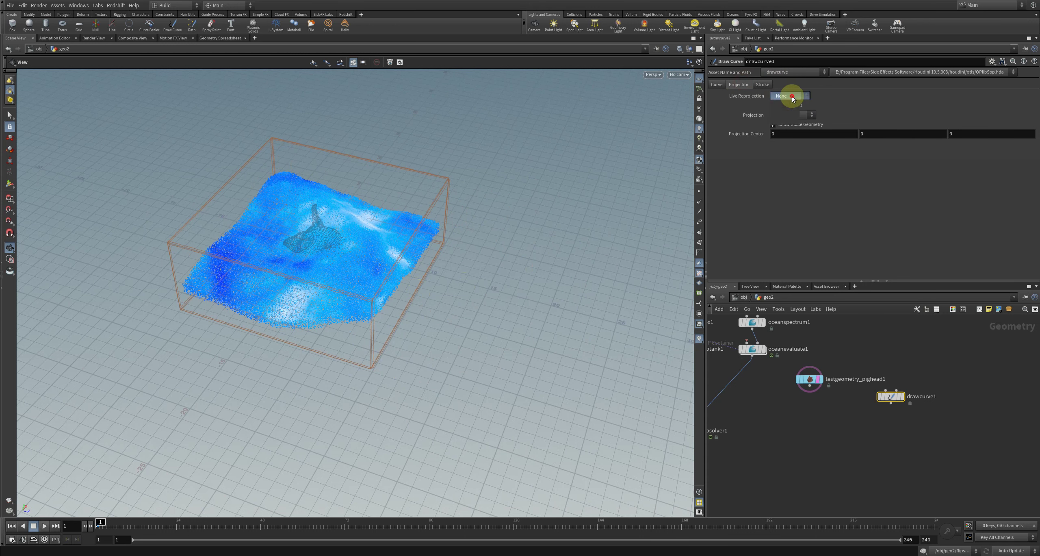
click(793, 114)
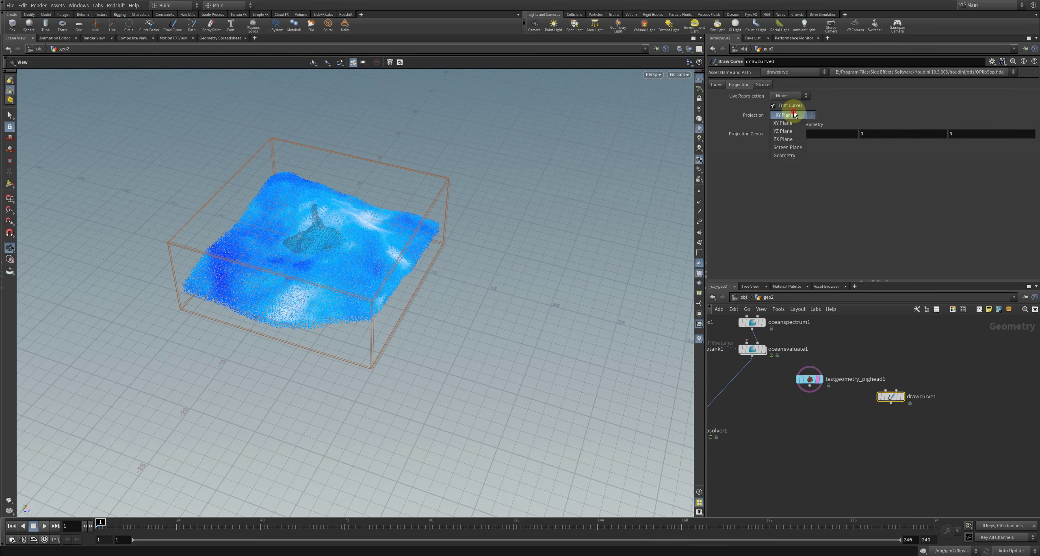
click(790, 140)
mouse_move(390, 274)
mouse_down()
mouse_move(344, 297)
mouse_move(300, 271)
mouse_up()
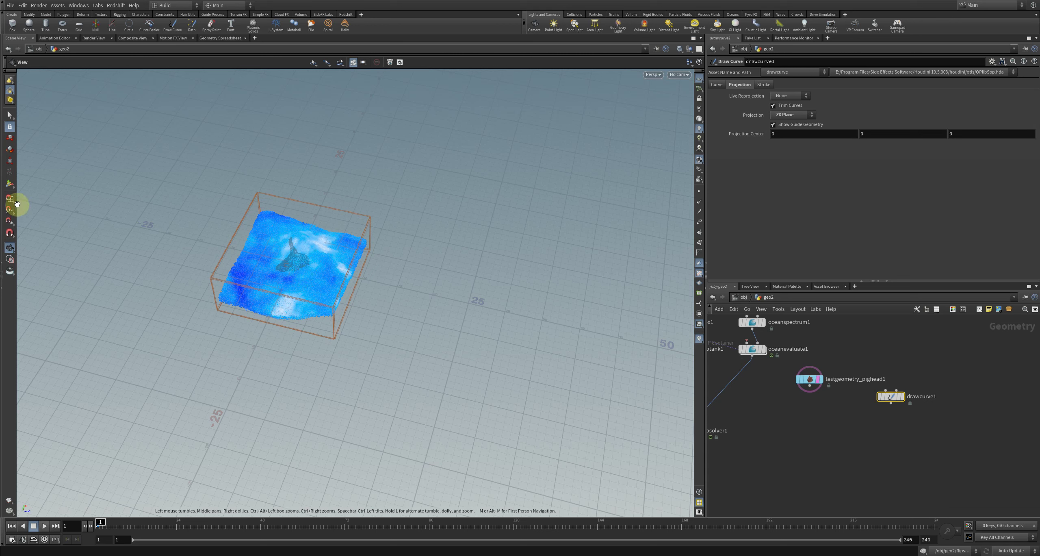
- Stroke a path curving away from the tank and add a Resample node below it
click(10, 185)
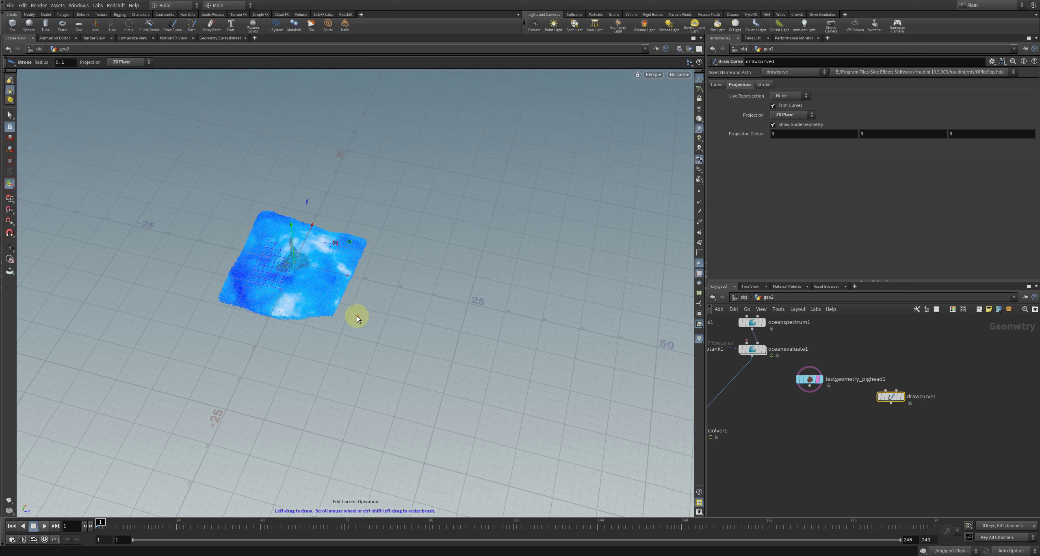
mouse_move(294, 278)
mouse_down()
mouse_move(373, 291)
mouse_move(479, 361)
mouse_move(458, 279)
mouse_move(467, 305)
mouse_up()
key(Escape)
key(Return)
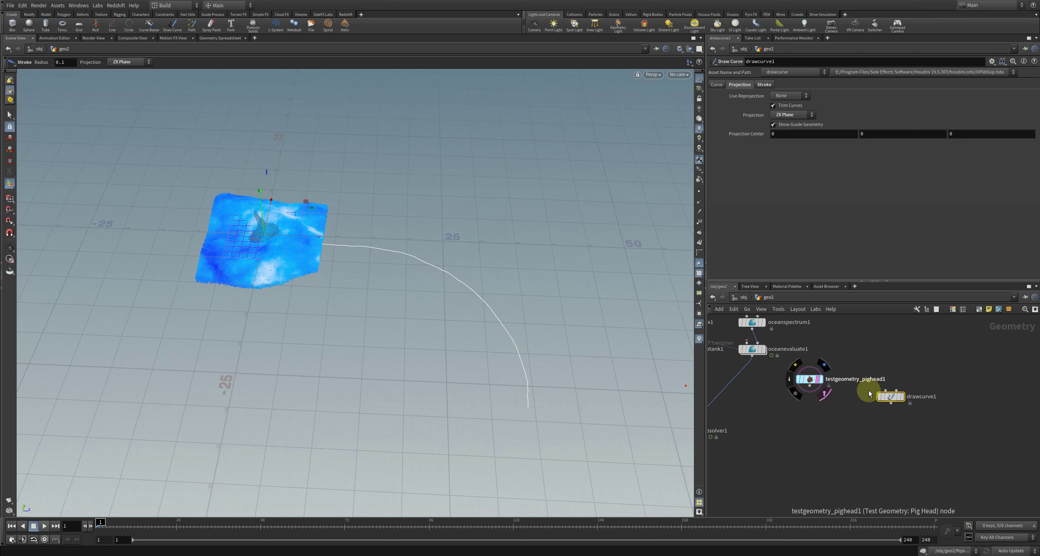
key(Tab)
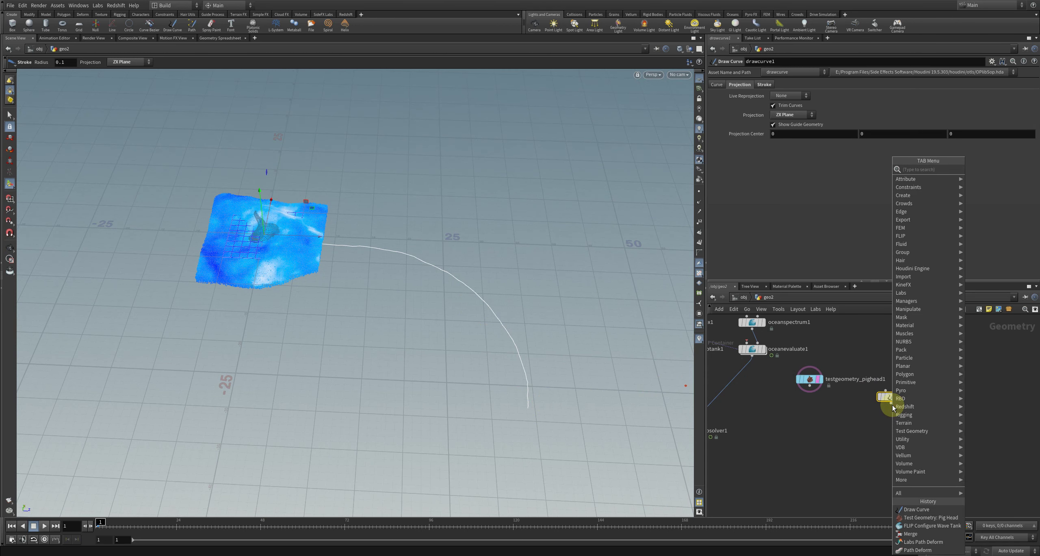
key(Escape)
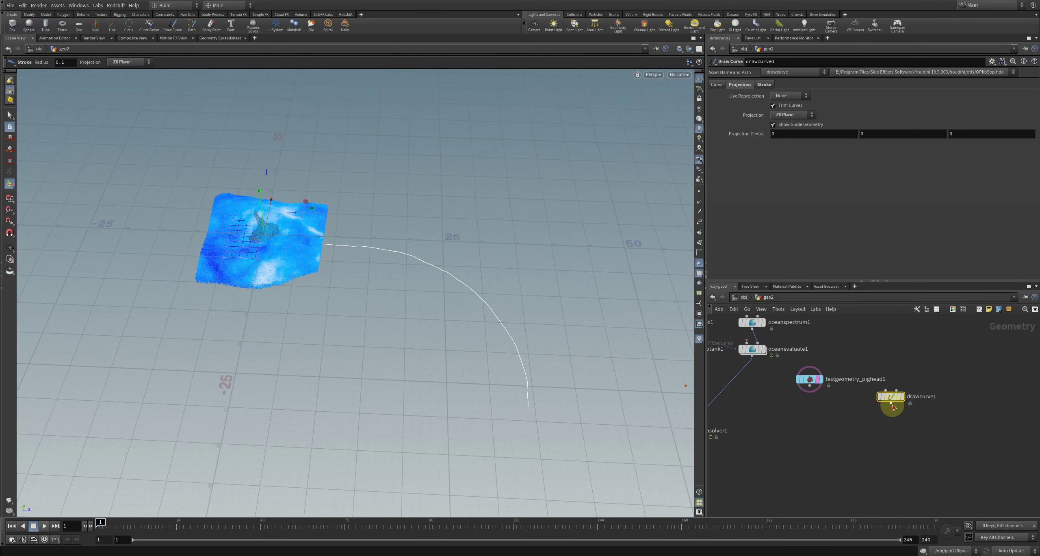
click(893, 407)
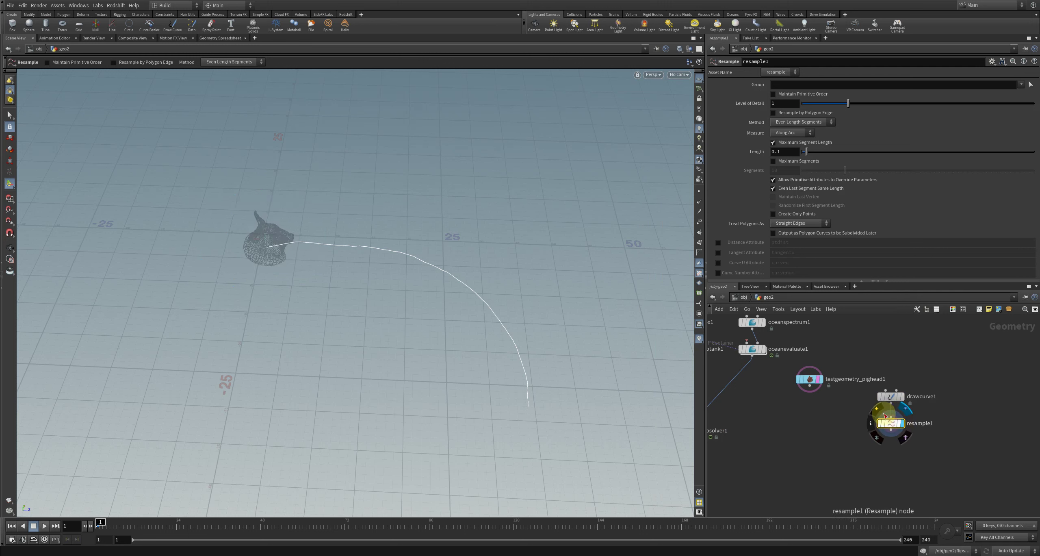
- Try several resample1 segment lengths and set Treat Polygons As to Subdivision Curves
drag(806, 152, 822, 152)
middle_drag(779, 152, 820, 156)
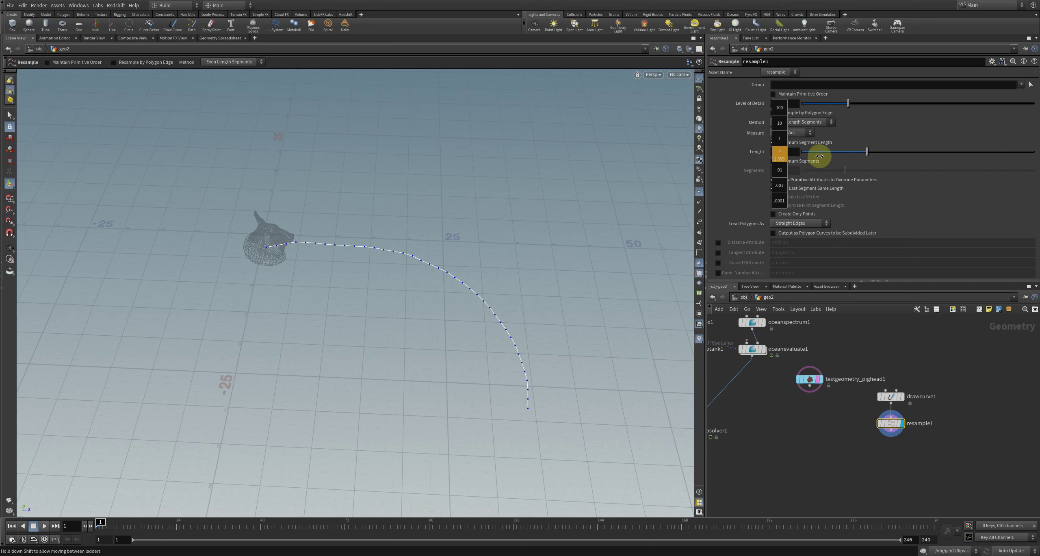
middle_drag(838, 159, 863, 158)
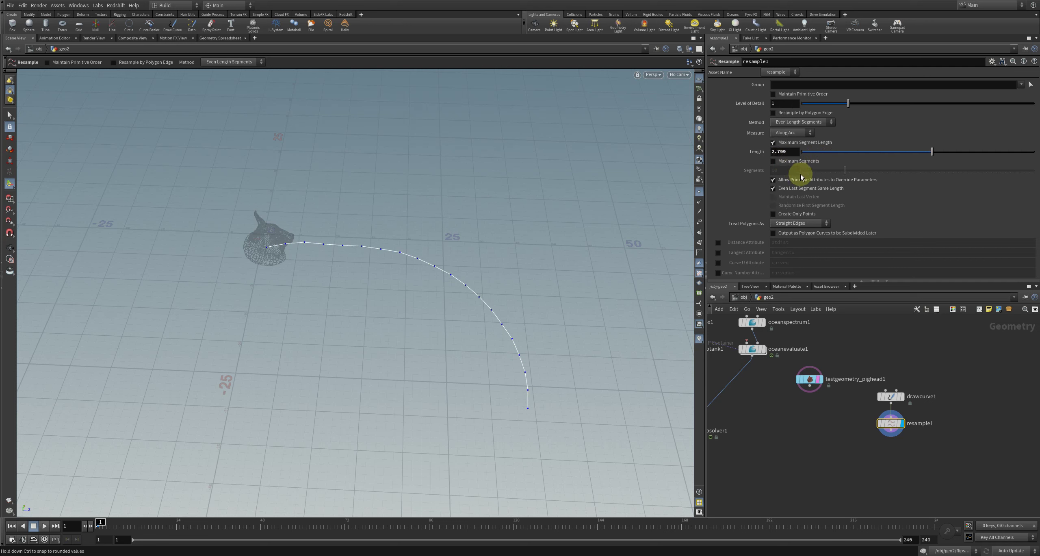
middle_drag(791, 151, 925, 154)
click(810, 223)
click(813, 239)
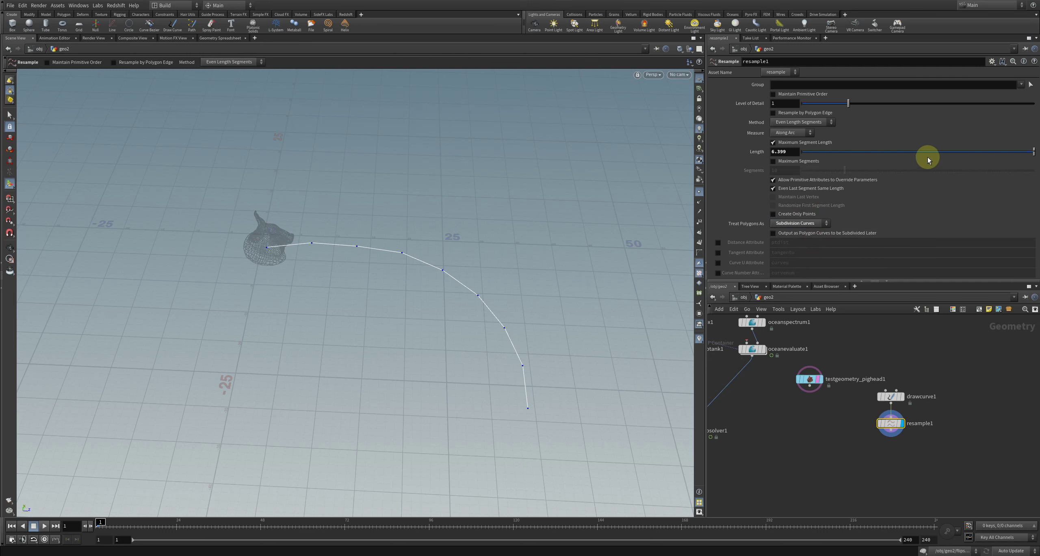
middle_drag(789, 152, 825, 157)
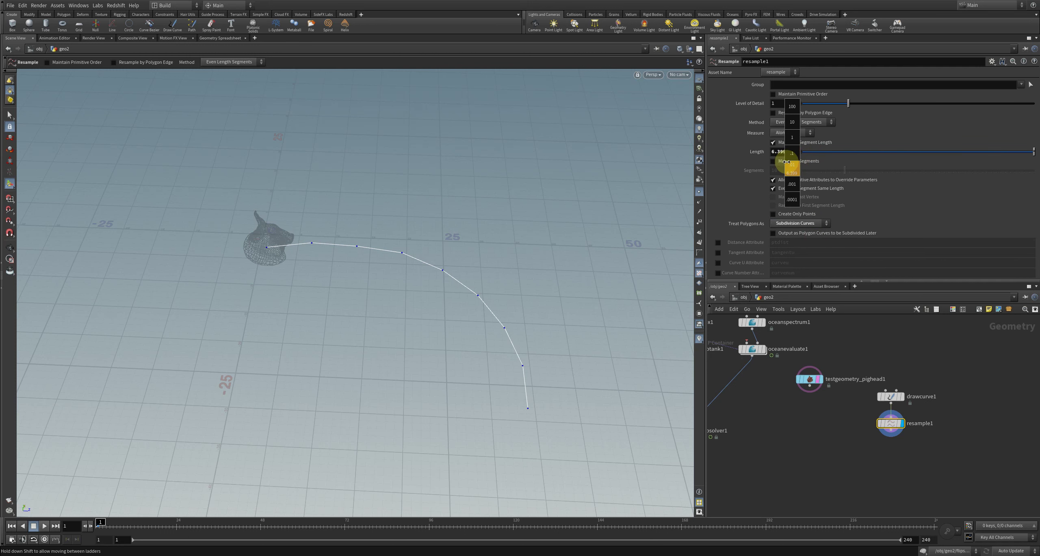
mouse_move(453, 250)
mouse_down()
mouse_move(495, 284)
mouse_move(488, 267)
mouse_up()
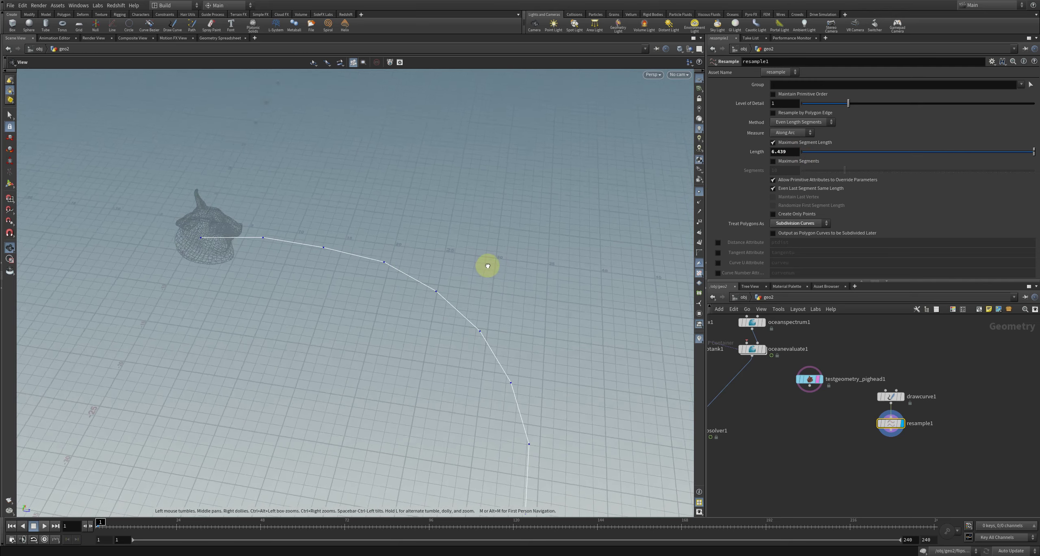
key(space)
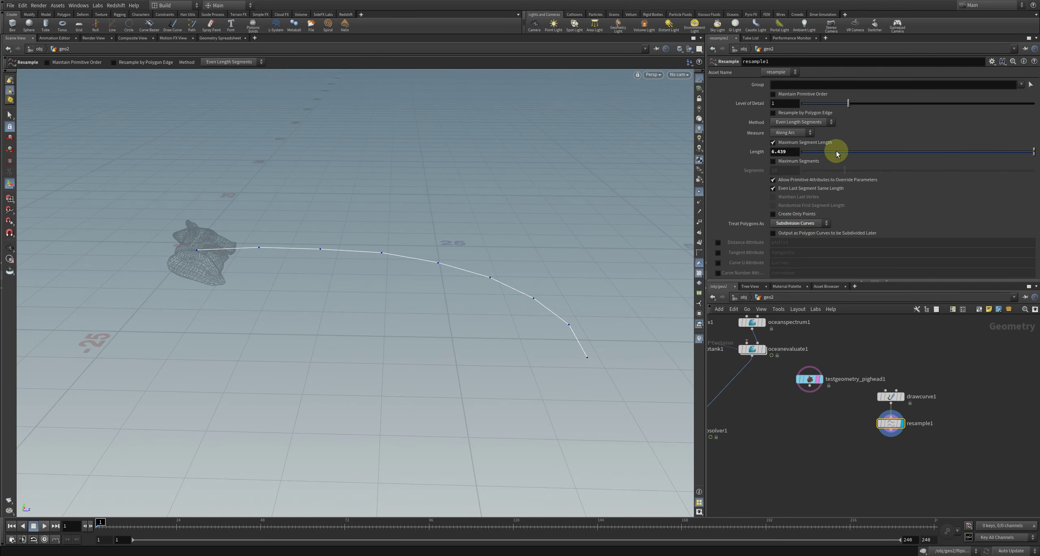
- Shorten the segment length to 3.268, keeping Subdivision Curves, for denser points
middle_drag(795, 152, 723, 163)
mouse_move(890, 422)
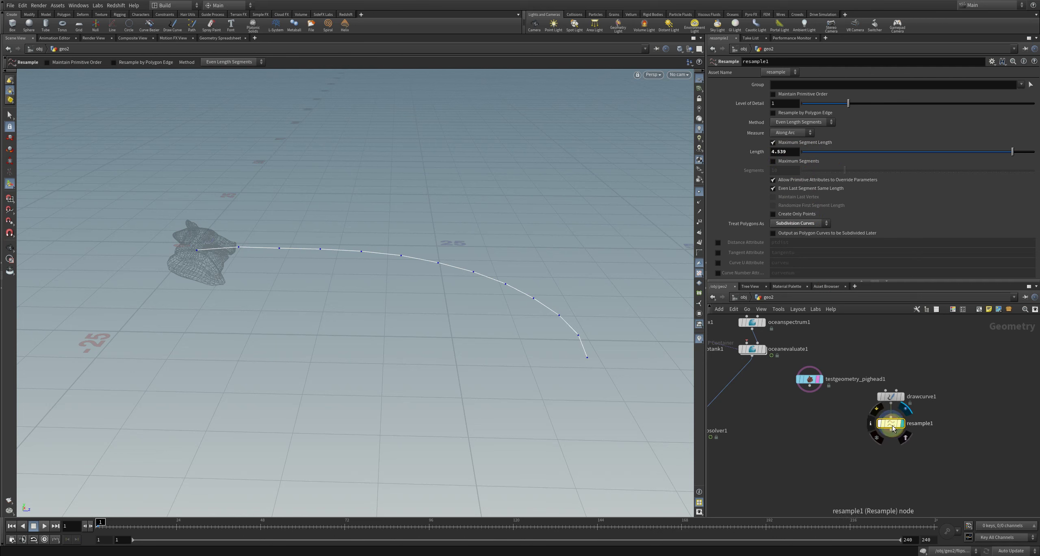
middle_drag(893, 427, 849, 403)
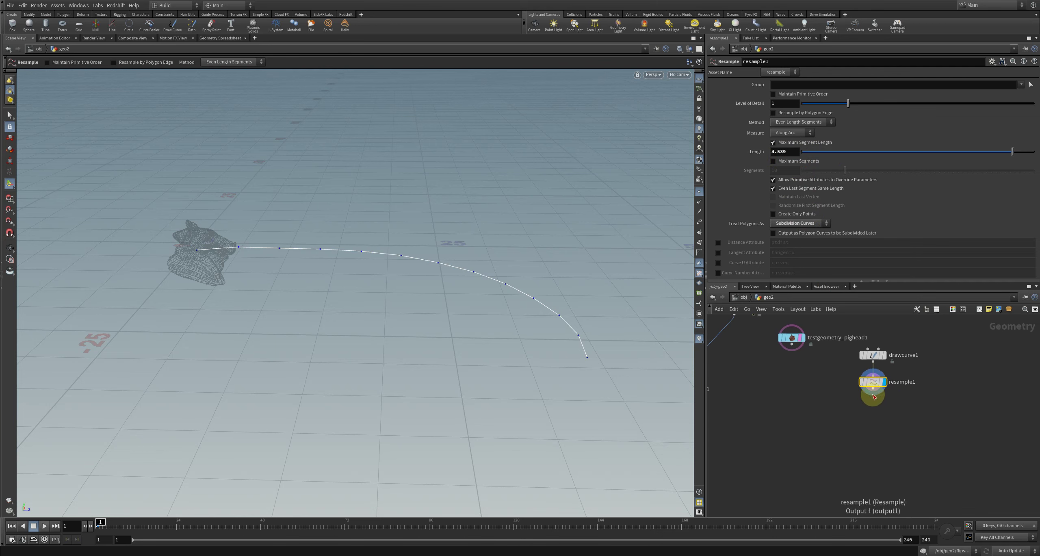
click(810, 229)
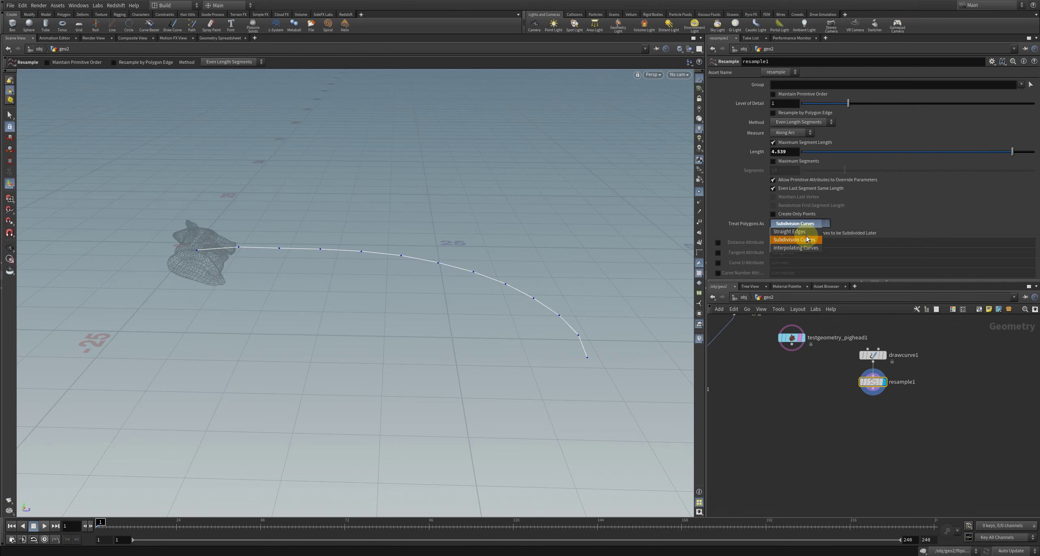
click(808, 241)
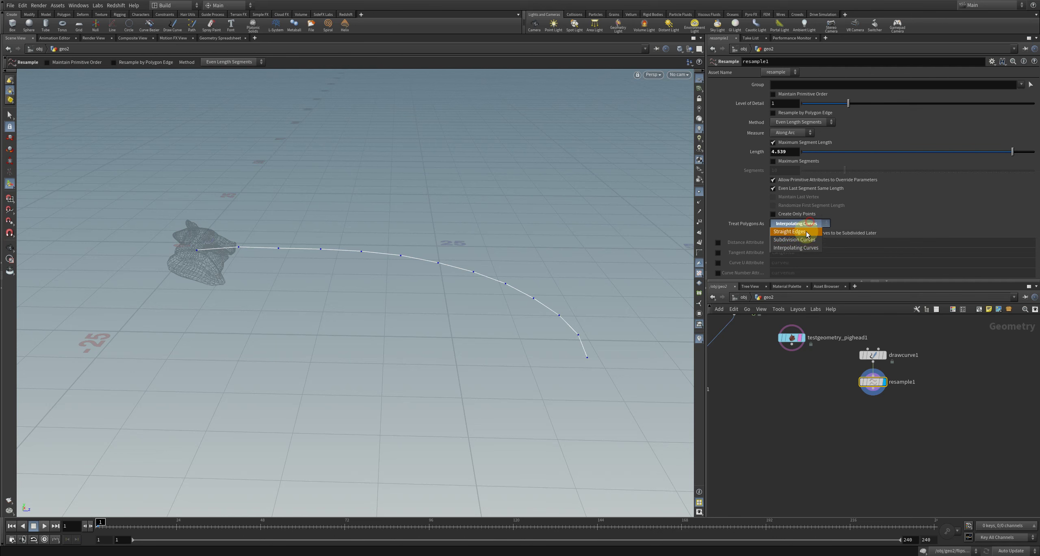
click(797, 234)
drag(973, 157, 923, 158)
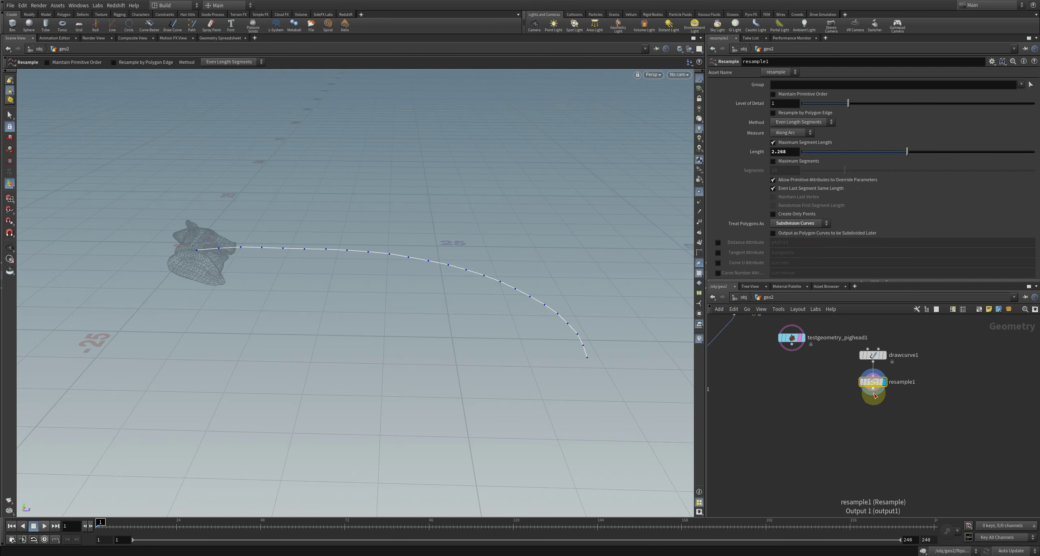
key(Tab)
- Add a displayed Sweep node under resample1 with Surface Shape set to Ribbon
text(sweep)
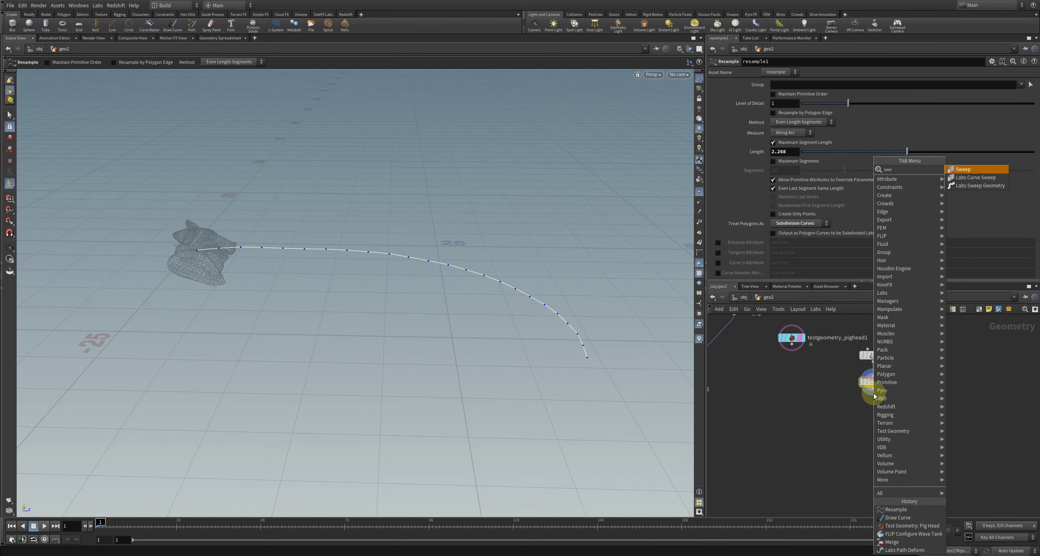
key(Return)
click(874, 400)
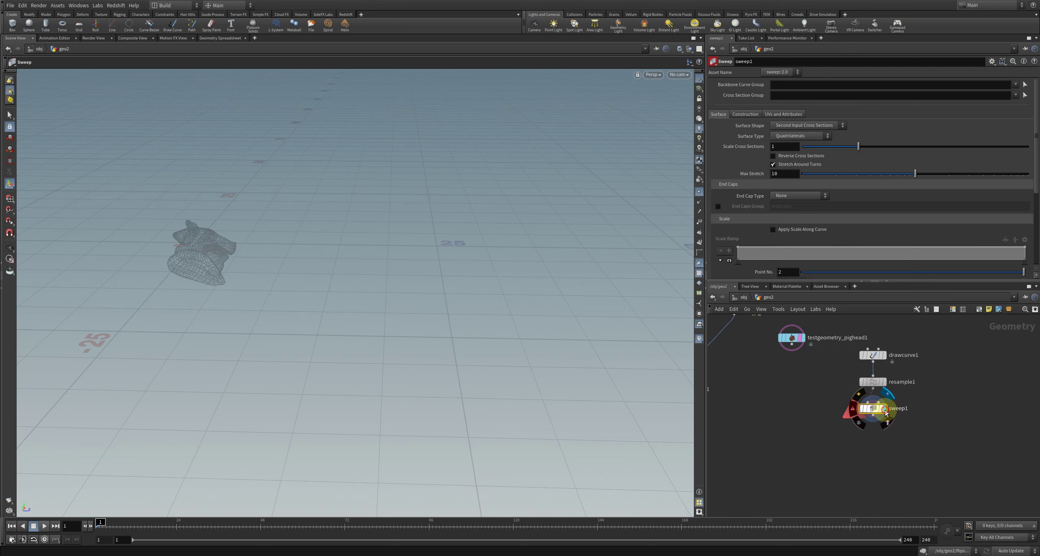
click(904, 429)
click(801, 137)
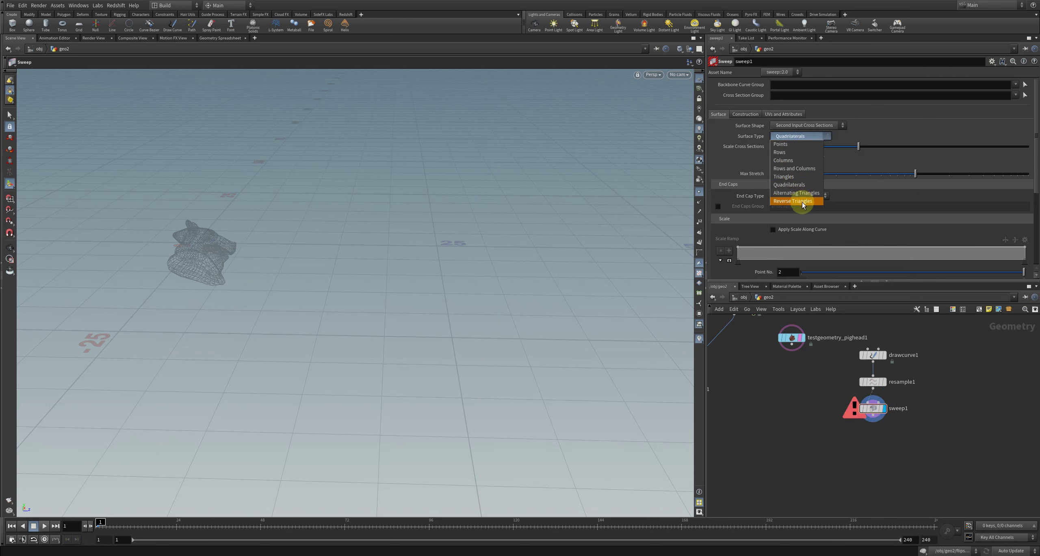
click(847, 129)
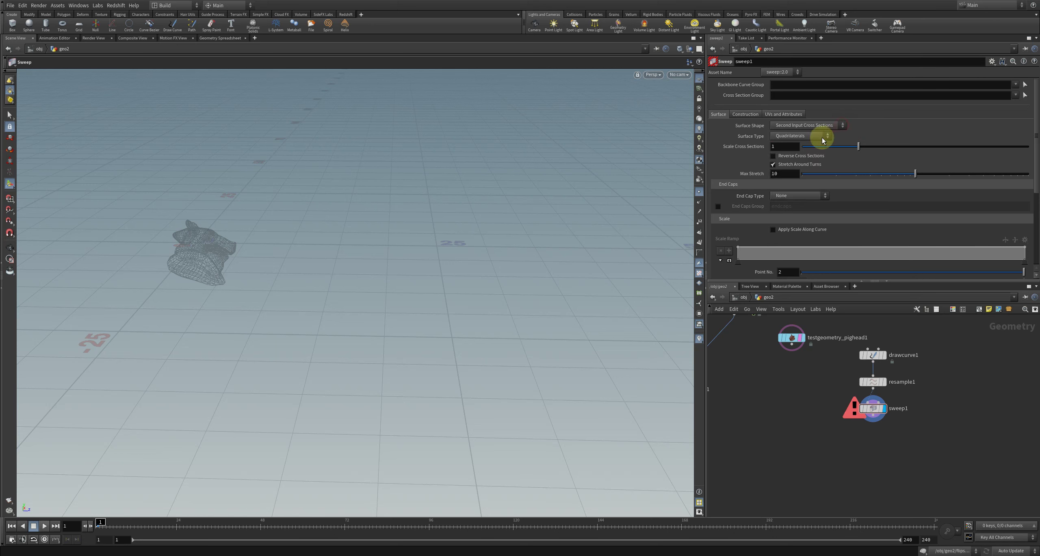
click(819, 138)
click(842, 128)
click(841, 126)
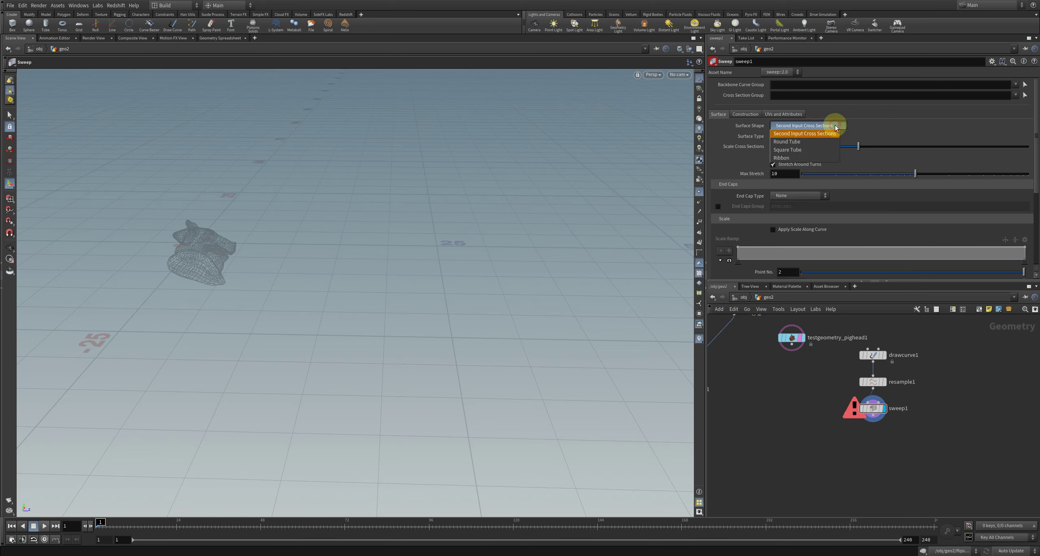
click(804, 158)
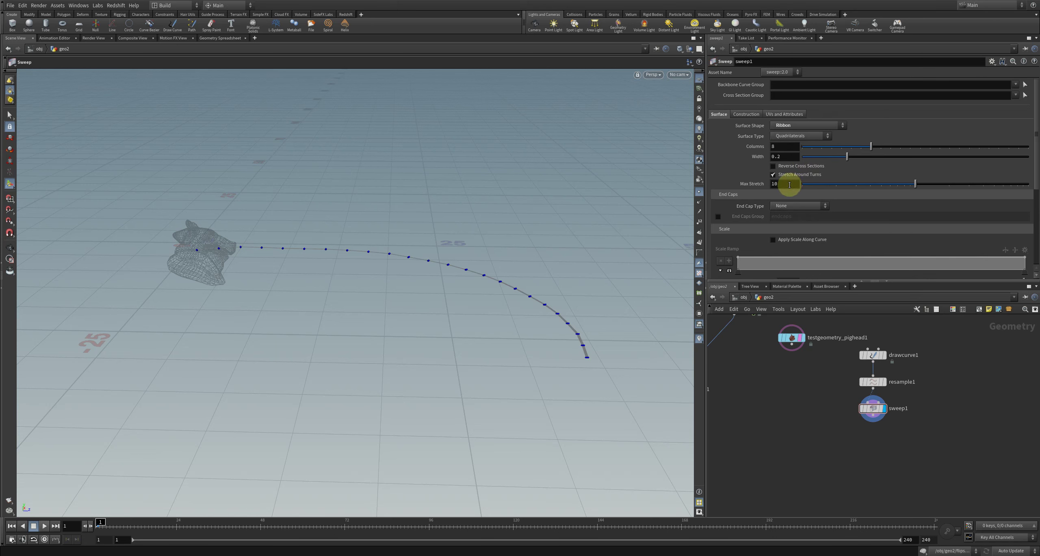
- Set the ribbon Width to 9.2 and reduce Columns from 8 to 1
middle_click(789, 155)
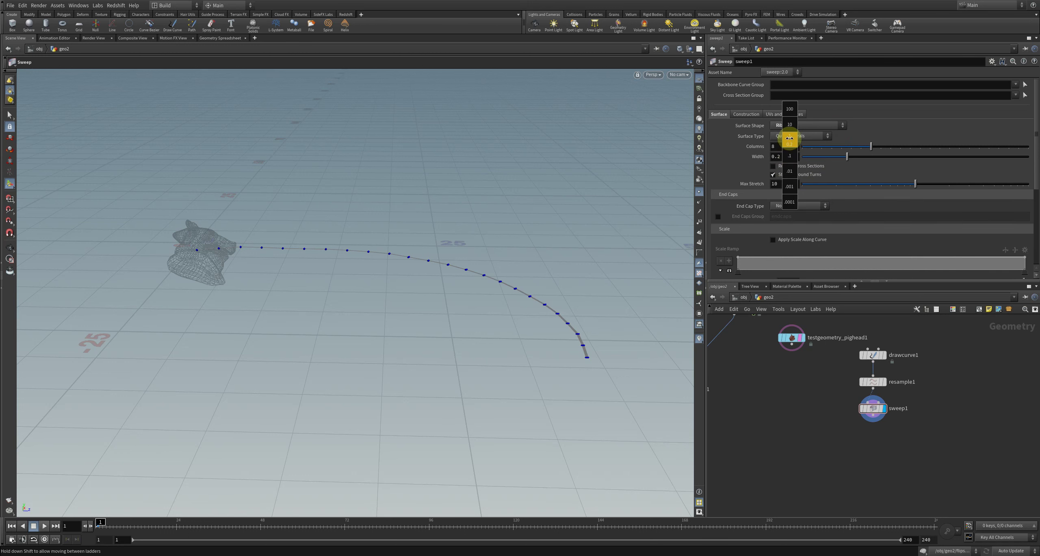
middle_drag(794, 135, 828, 136)
key(Escape)
mouse_move(650, 244)
mouse_down()
mouse_move(564, 307)
mouse_move(580, 367)
mouse_move(614, 330)
mouse_move(598, 311)
mouse_up()
key(Return)
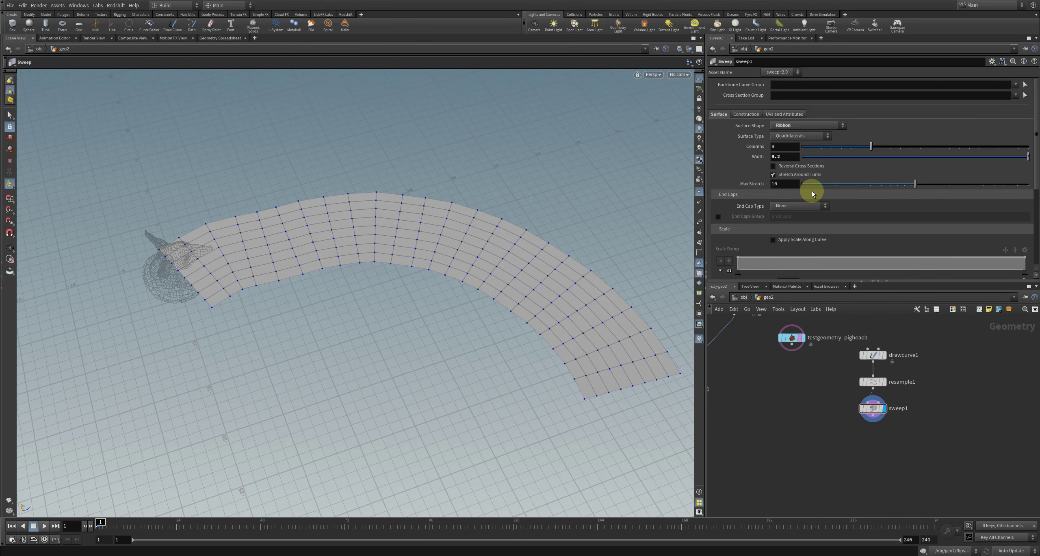
drag(857, 150, 805, 151)
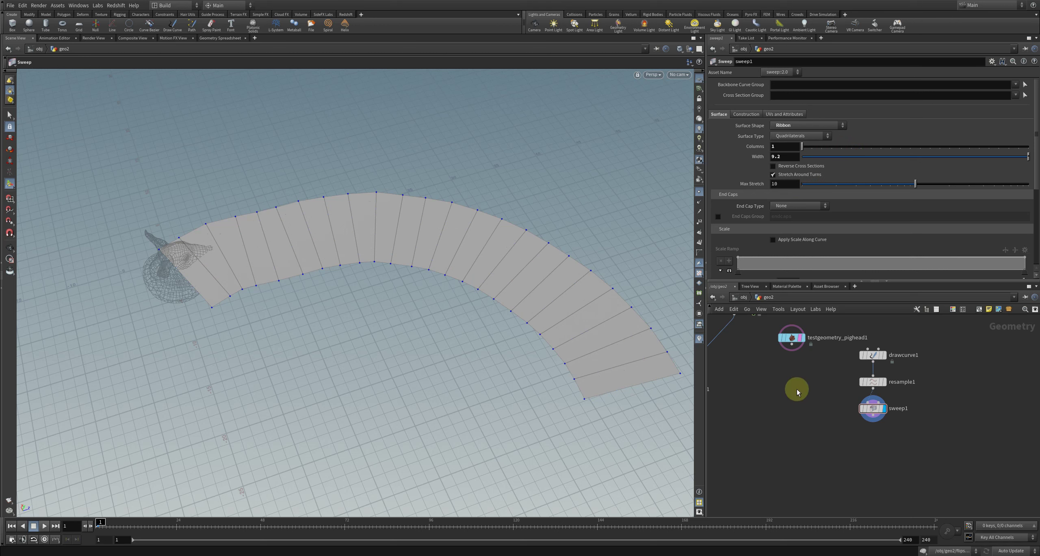
key(Tab)
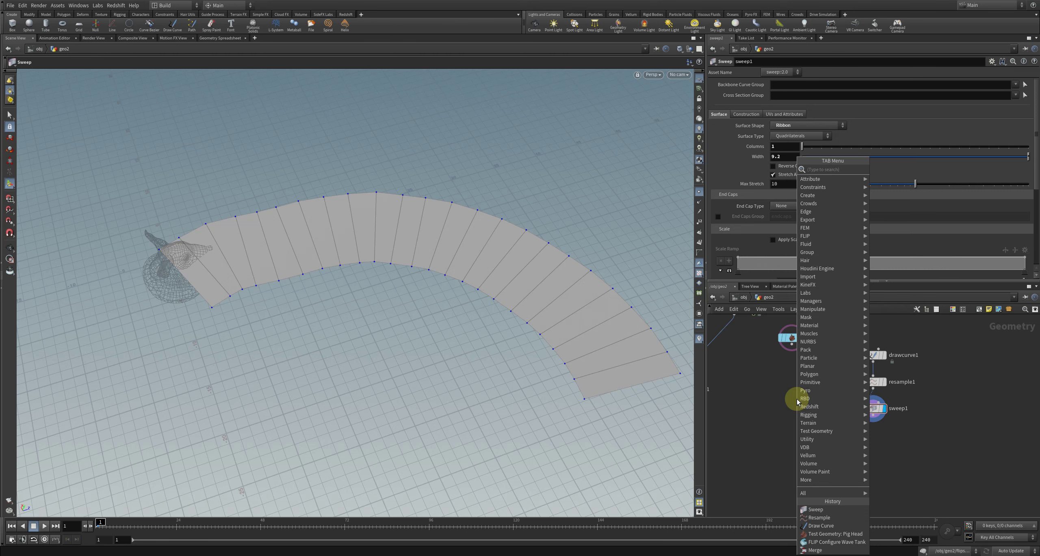
- Add a displayed Path Deform node with the pig head in input 1 and drawcurve1 in input 2
text(pop)
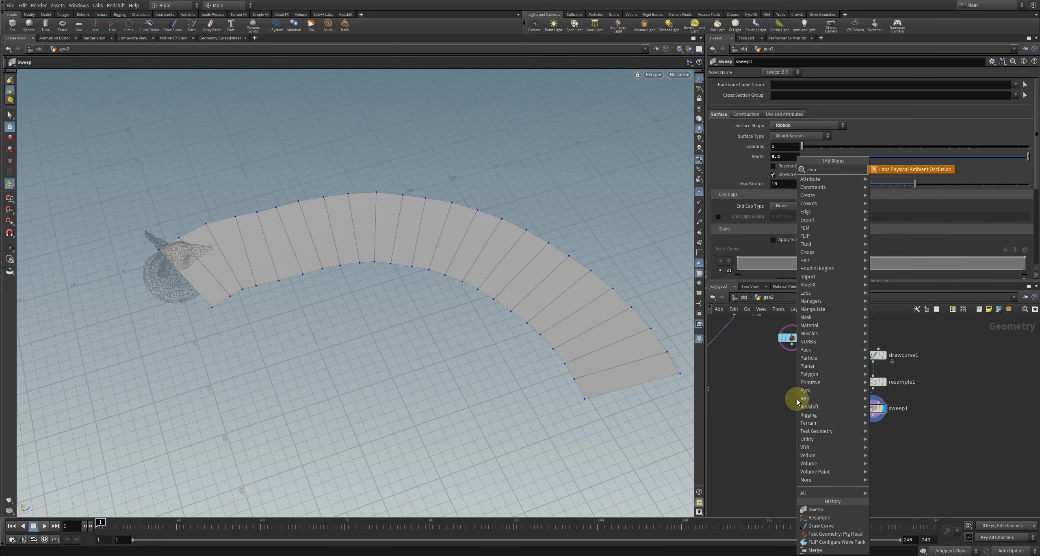
key(BackSpace)
key(BackSpace)
key(BackSpace)
text(p)
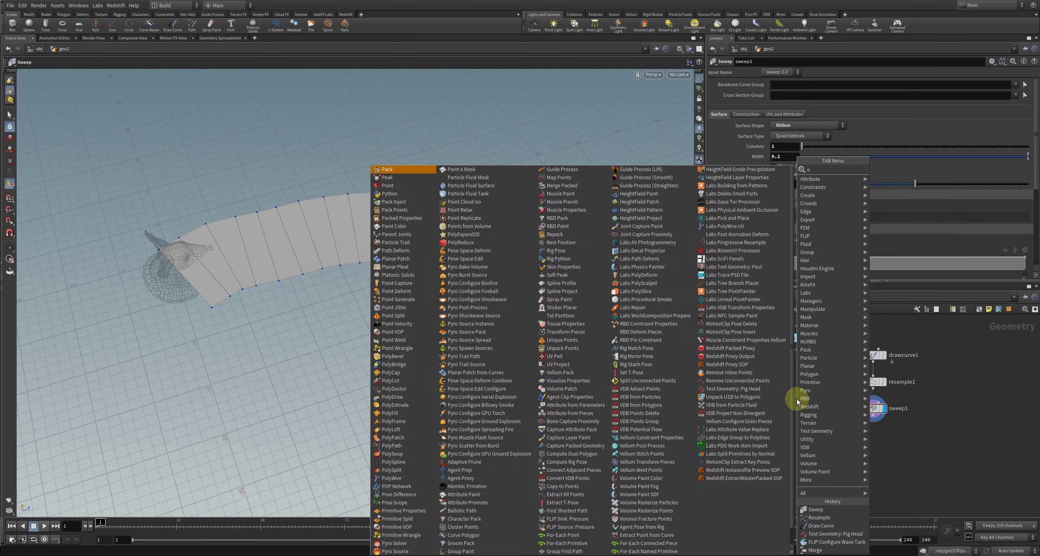
text(ath)
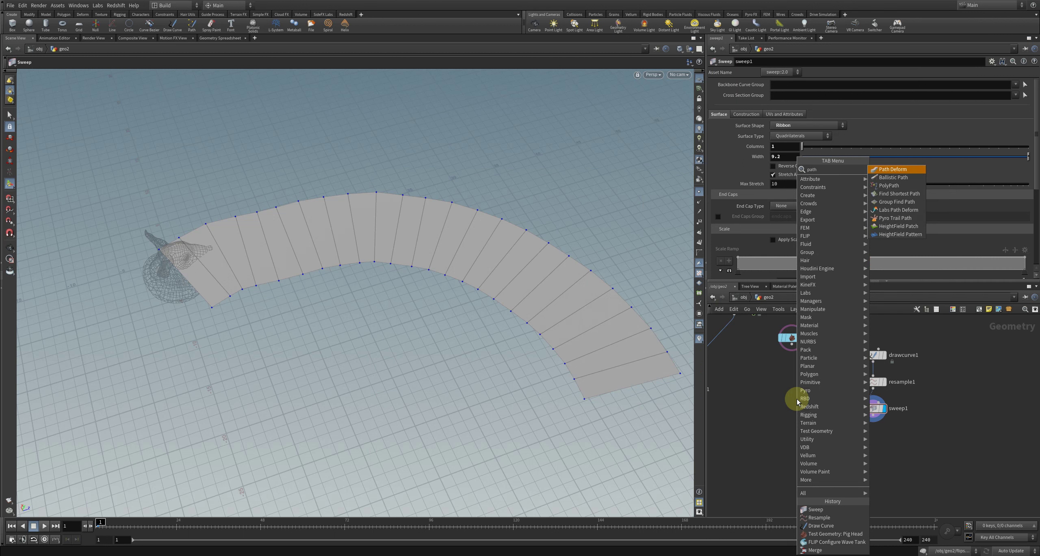
key(Return)
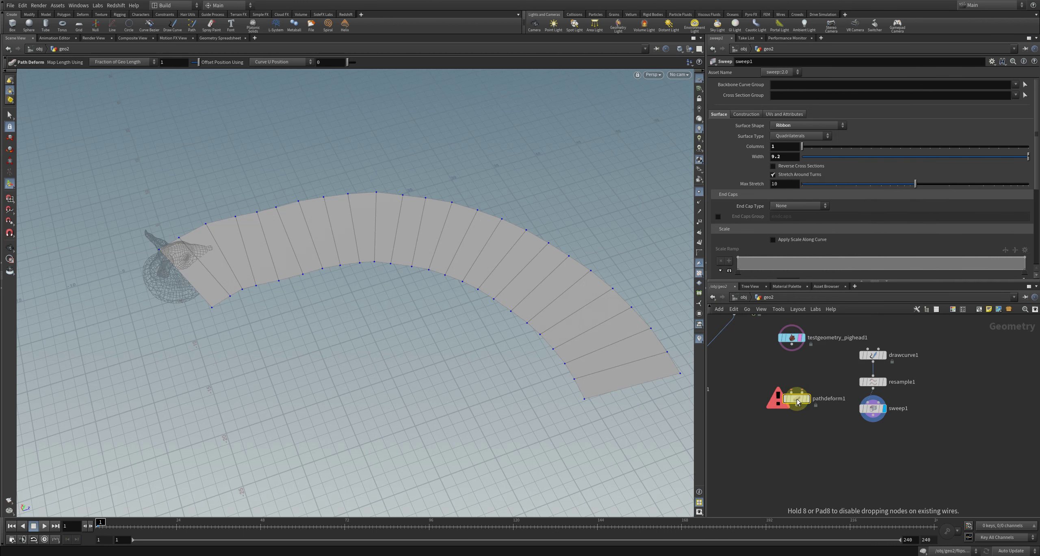
click(796, 400)
mouse_move(376, 299)
mouse_down()
mouse_move(353, 232)
mouse_move(528, 325)
mouse_up()
drag(779, 385, 791, 391)
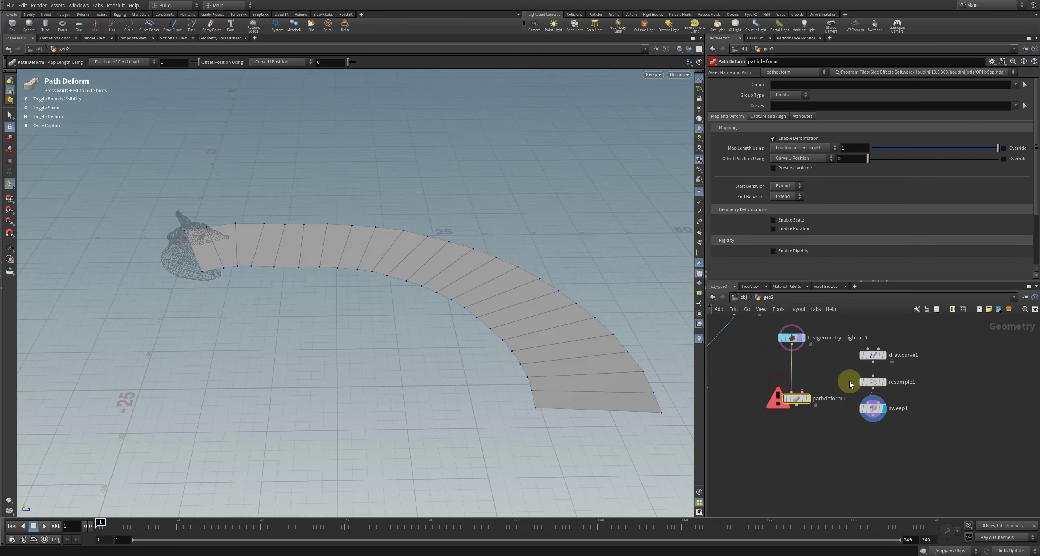
mouse_move(871, 364)
mouse_down()
mouse_move(815, 387)
mouse_move(811, 404)
mouse_up()
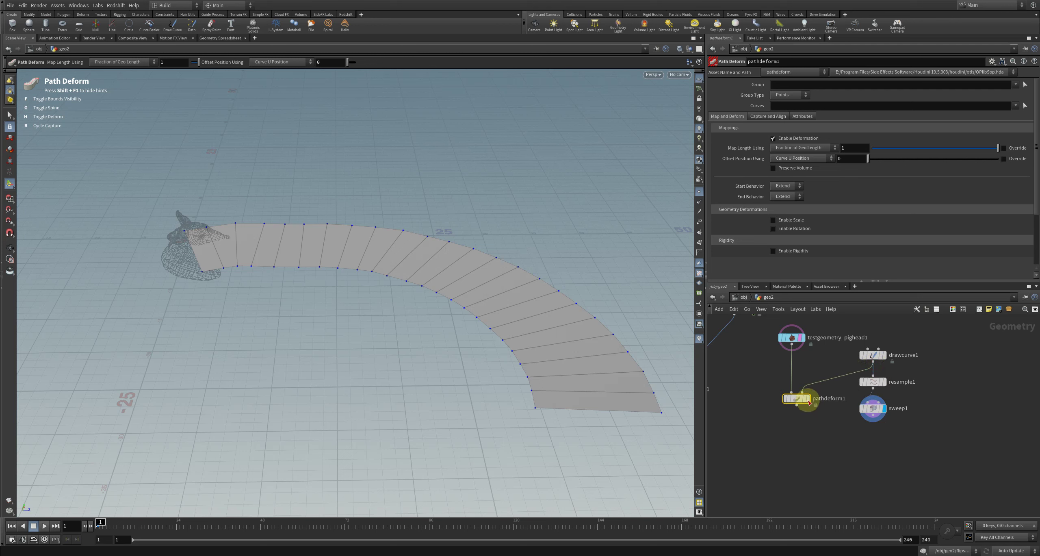
click(808, 399)
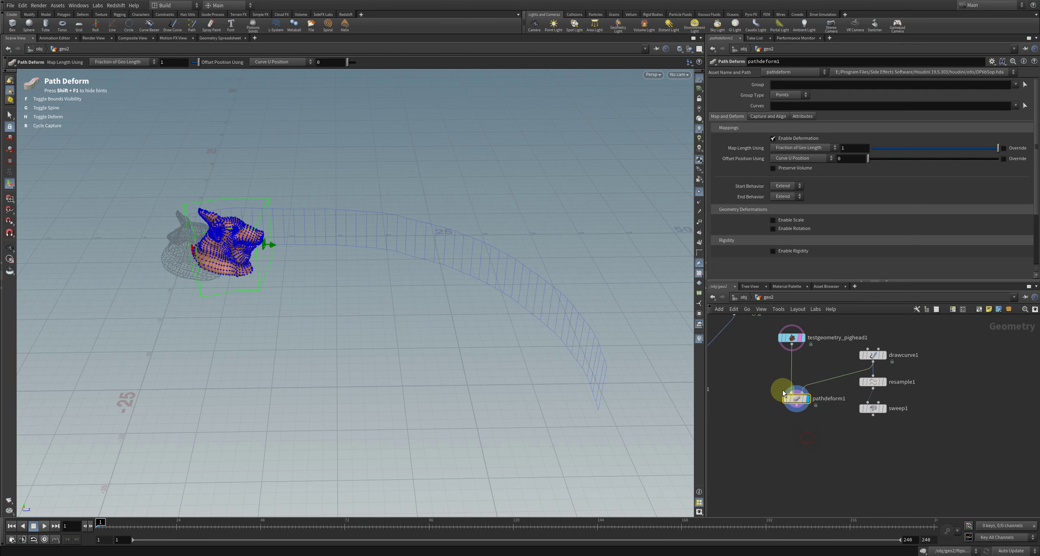
- Test the pig head sliding along the path with Offset, then delete the Path Deform node
key(Escape)
mouse_move(297, 267)
mouse_down()
mouse_move(304, 365)
mouse_move(276, 301)
mouse_up()
key(Return)
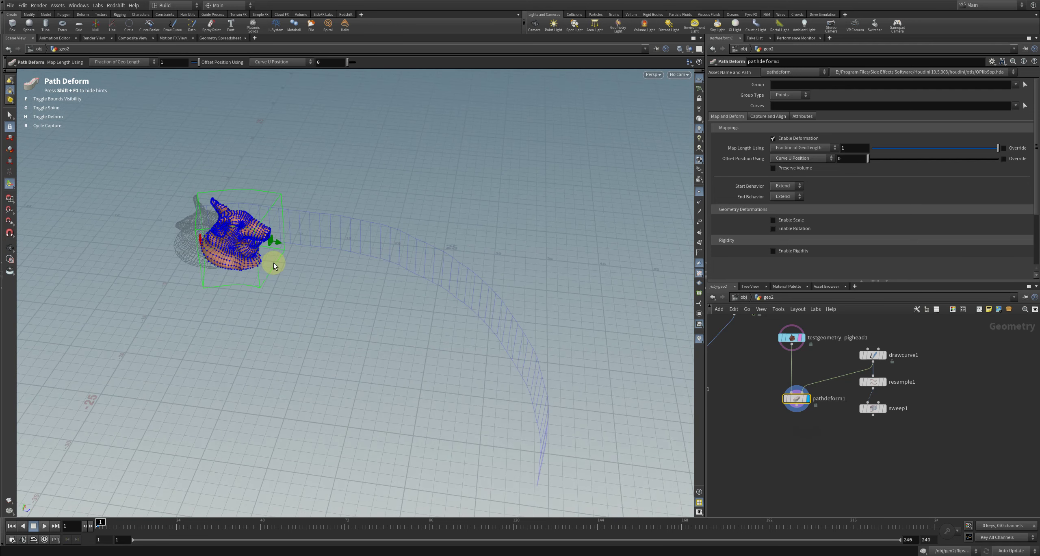
key(Escape)
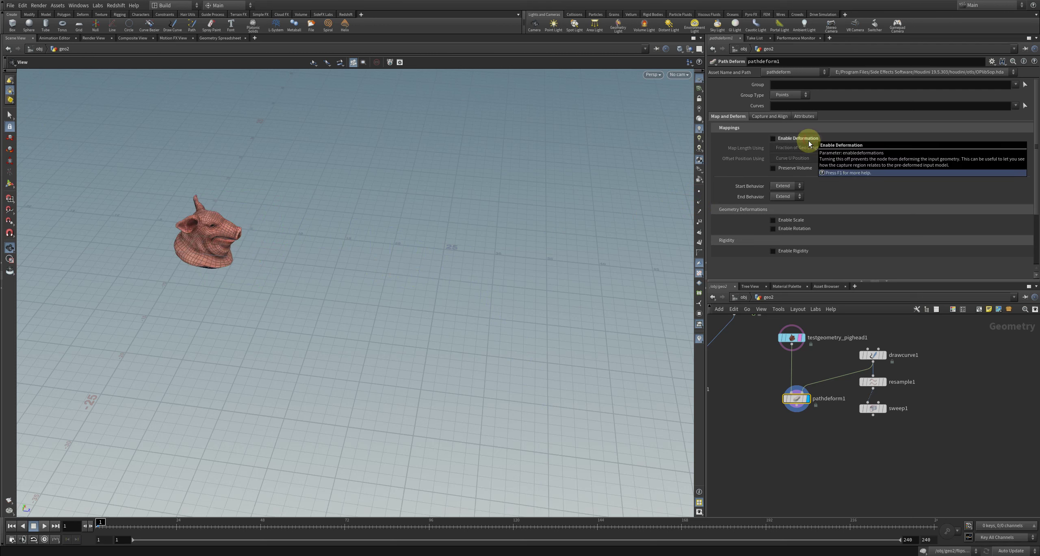
mouse_move(870, 162)
mouse_down()
mouse_move(878, 164)
mouse_move(854, 159)
mouse_up()
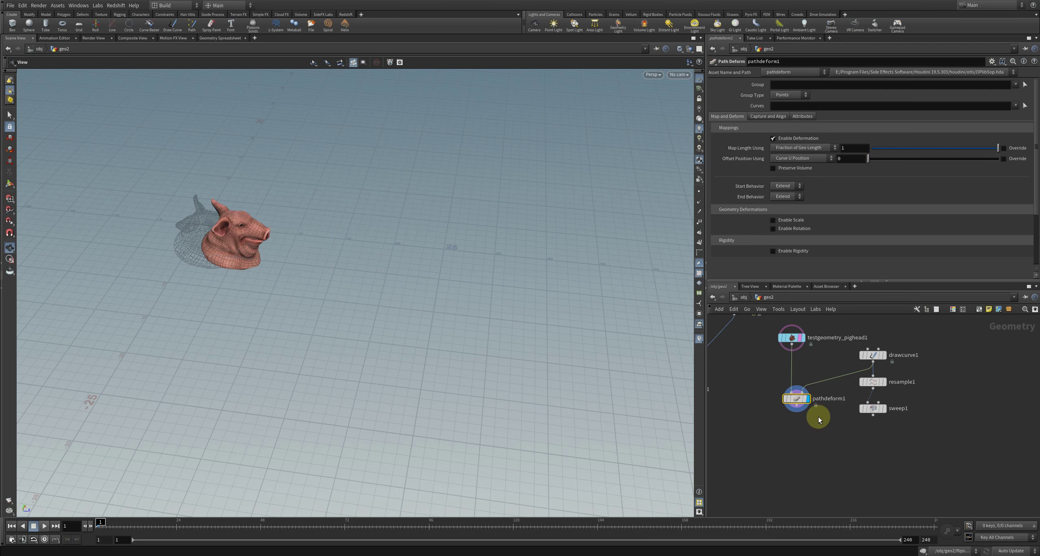
key(Delete)
key(Tab)
- Add a displayed Labs Path Deform node fed by the pig head and drawcurve1
text(path)
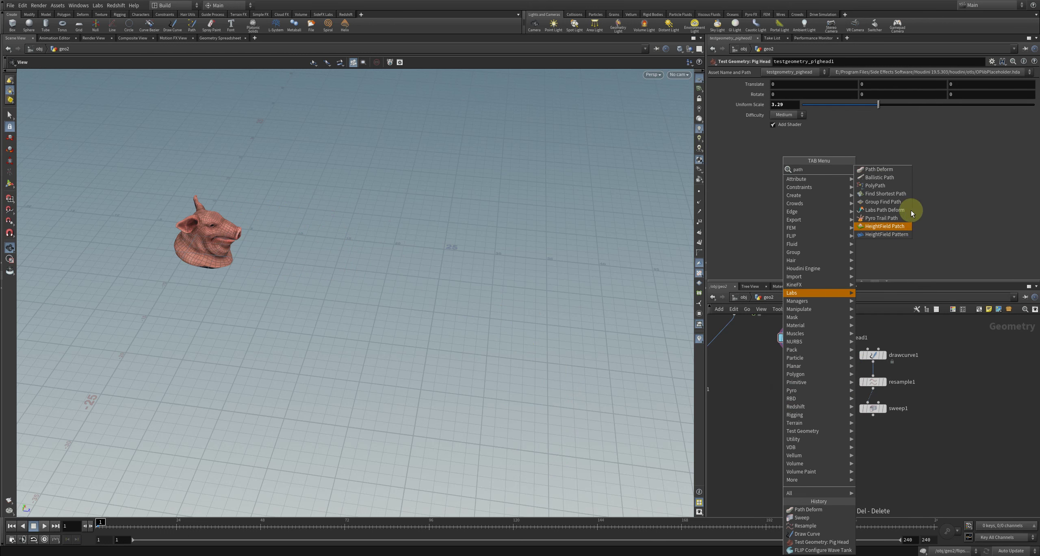
click(911, 213)
click(788, 392)
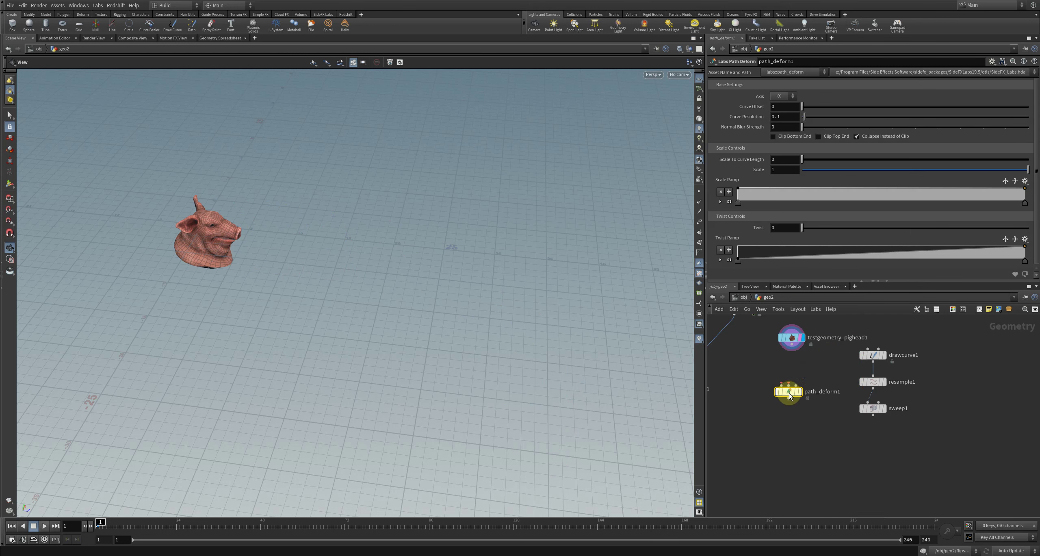
drag(791, 349, 785, 385)
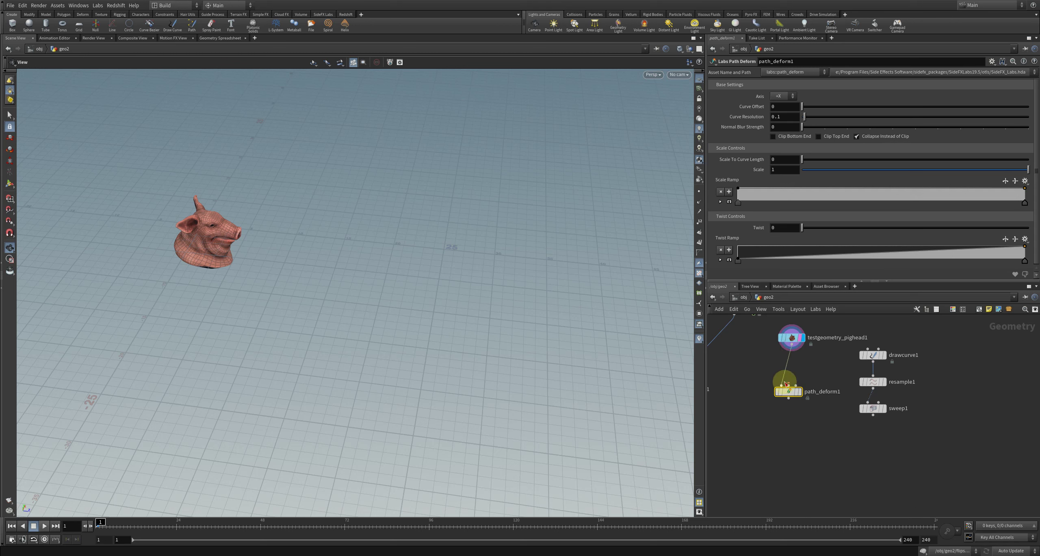
drag(872, 362, 796, 385)
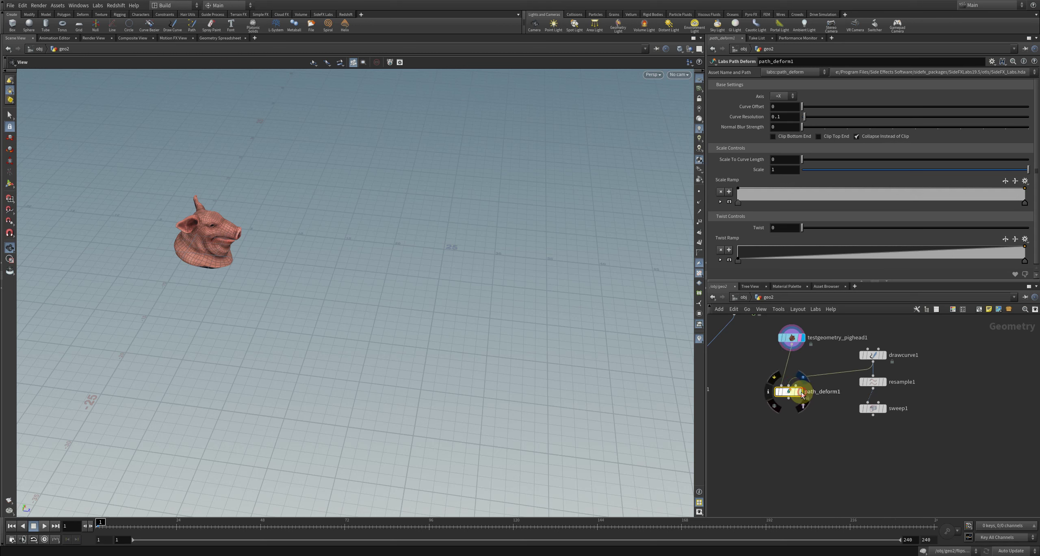
click(800, 392)
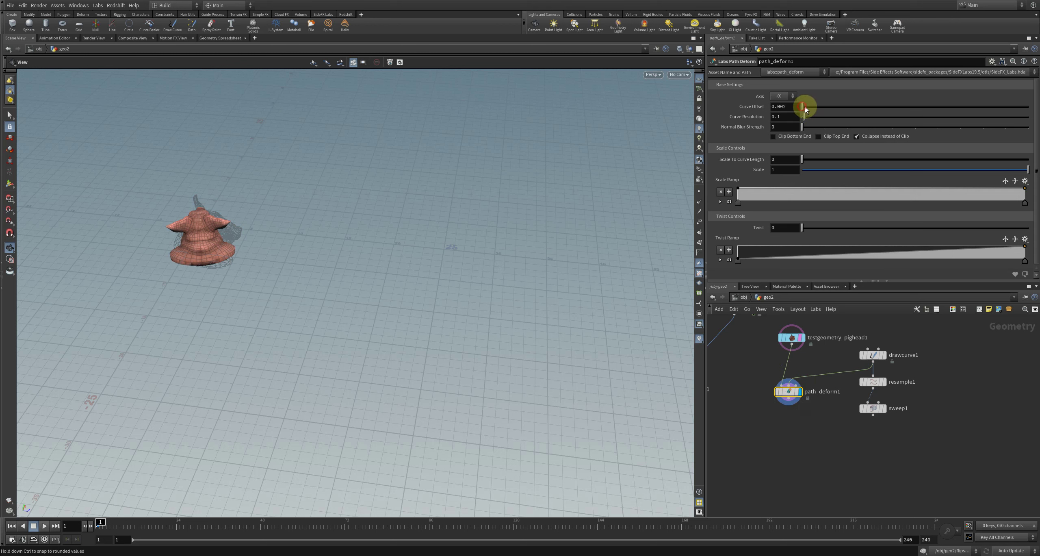
- Test its Curve Offset, delete it, and wire a standard pathdeform1 to the pig head and curve
drag(804, 106, 805, 107)
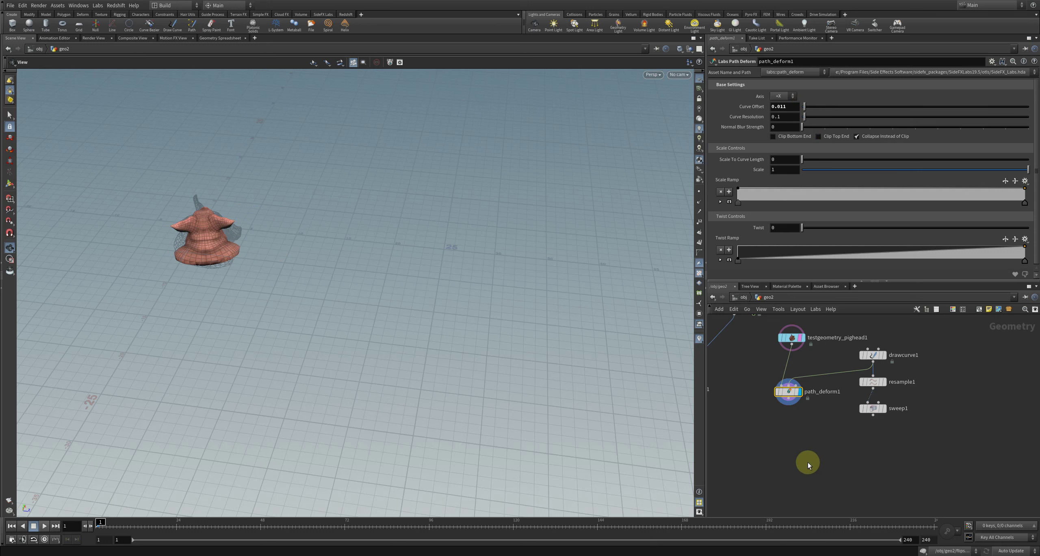
key(Delete)
key(Tab)
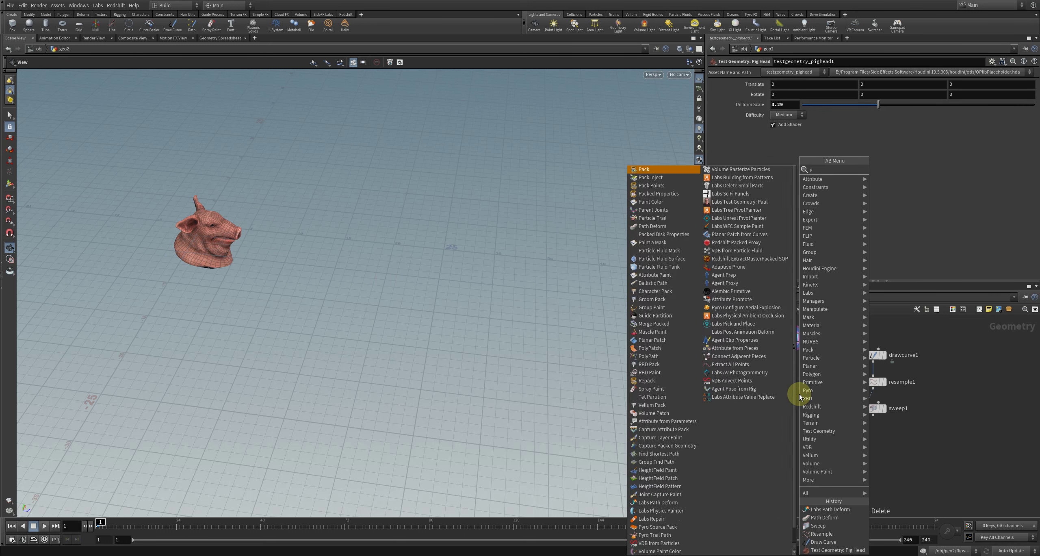
text(path)
mouse_move(791, 350)
mouse_down()
mouse_move(794, 388)
mouse_move(856, 370)
mouse_up()
- Display pathdeform1's output and slide the pig head along the curve with Offset Position
click(809, 394)
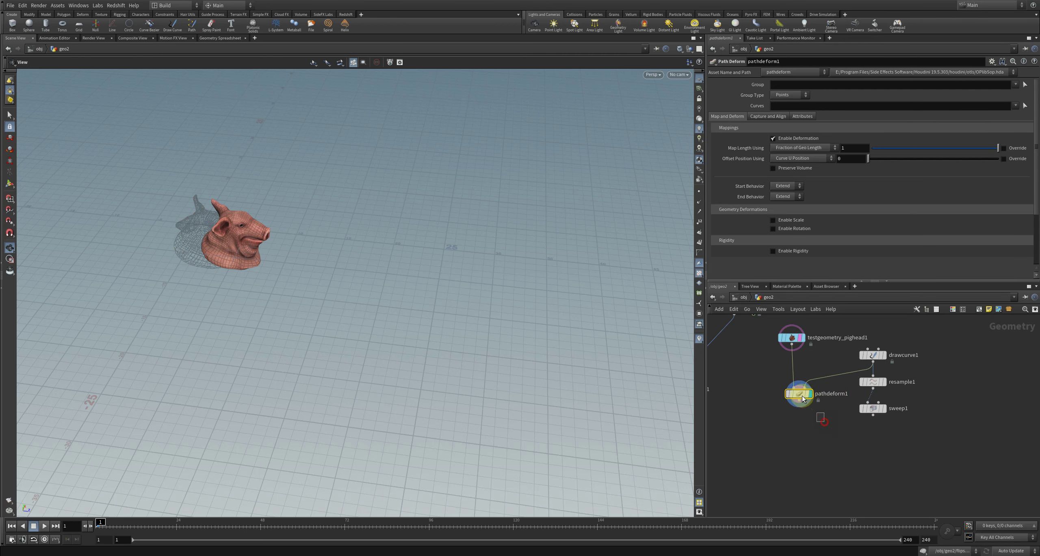
mouse_move(353, 260)
mouse_down()
mouse_move(309, 296)
mouse_move(260, 233)
mouse_up()
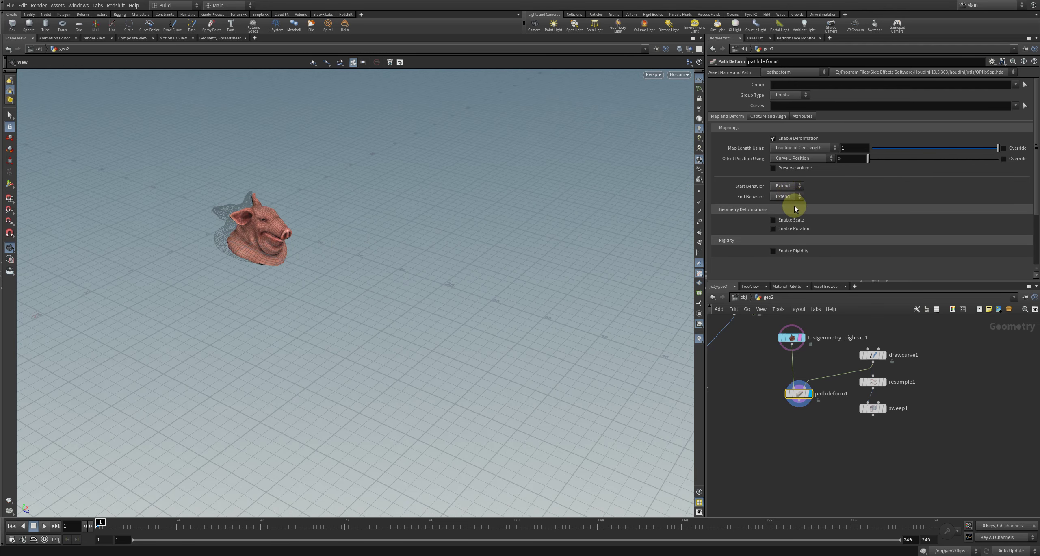
mouse_move(870, 158)
mouse_down()
mouse_move(1033, 160)
mouse_move(852, 161)
mouse_up()
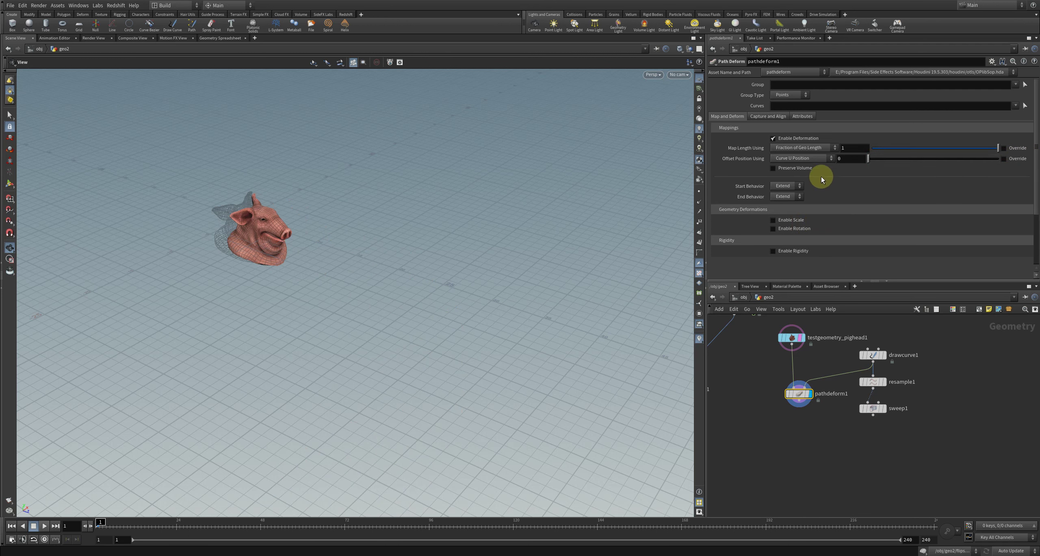
- Set pathdeform1's Offset Position to fit($FF,1,60,0,1), preview the motion, and move sweep1 down
text(it)
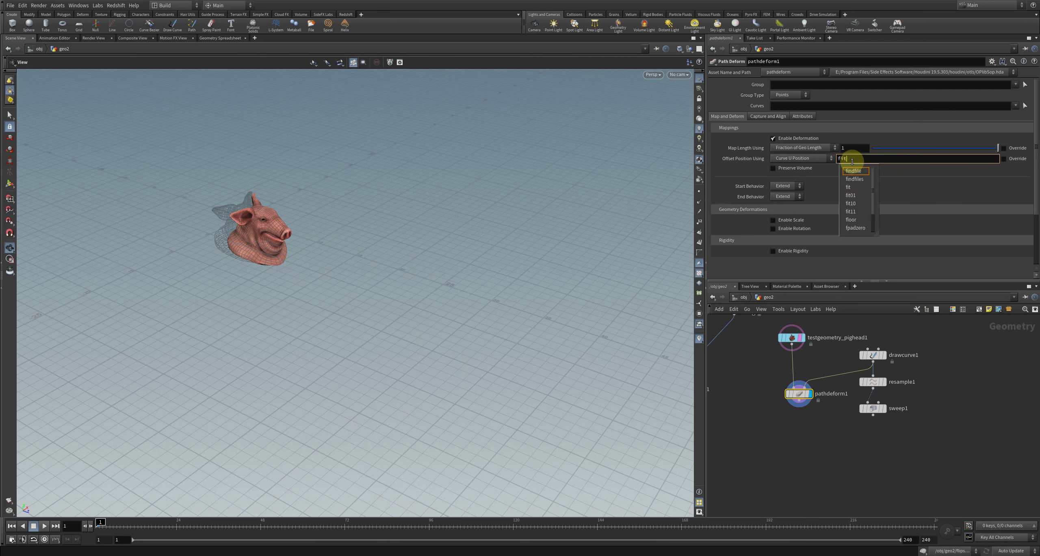
text(($F)
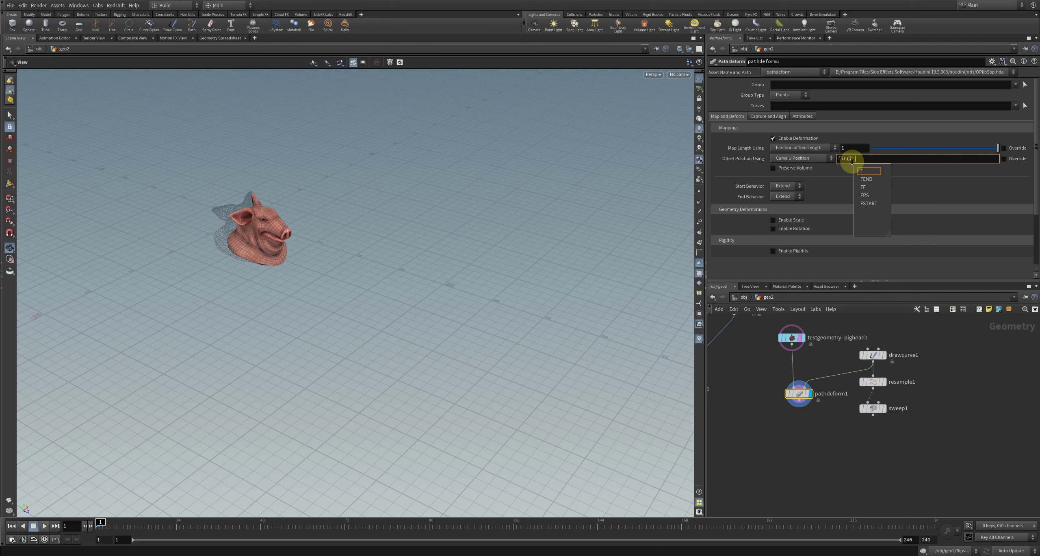
text(F,1,60,0)
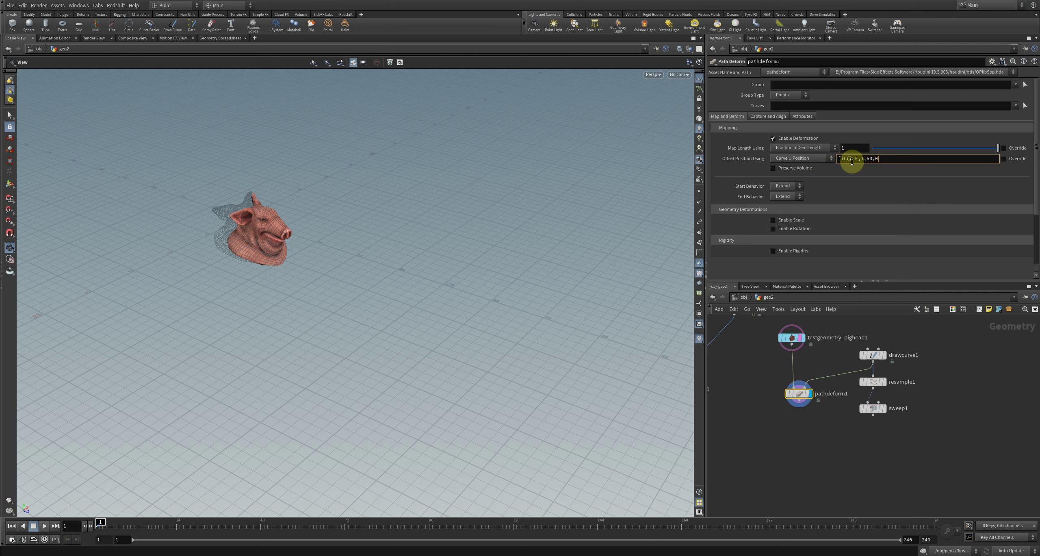
text())
key(Return)
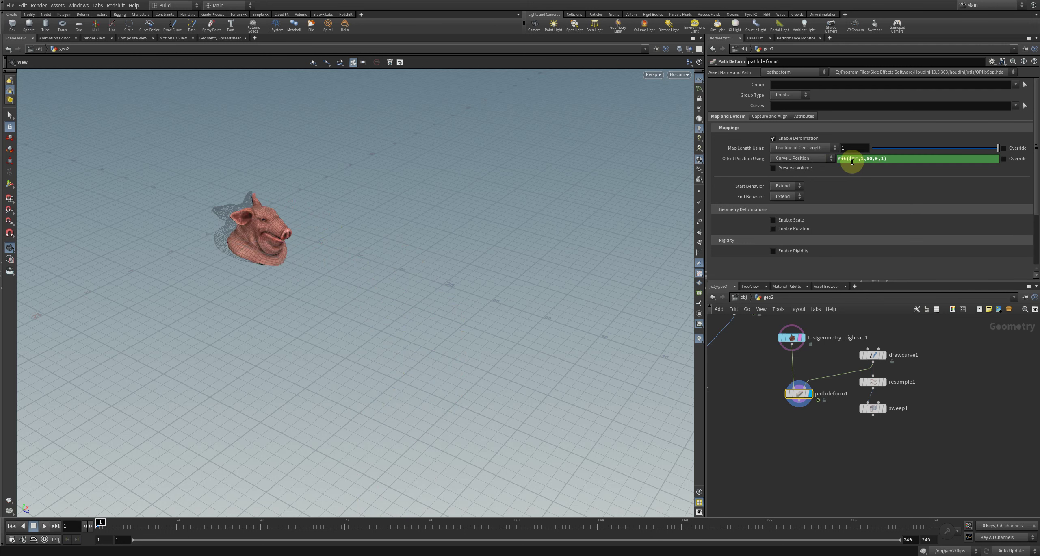
key(Escape)
click(852, 161)
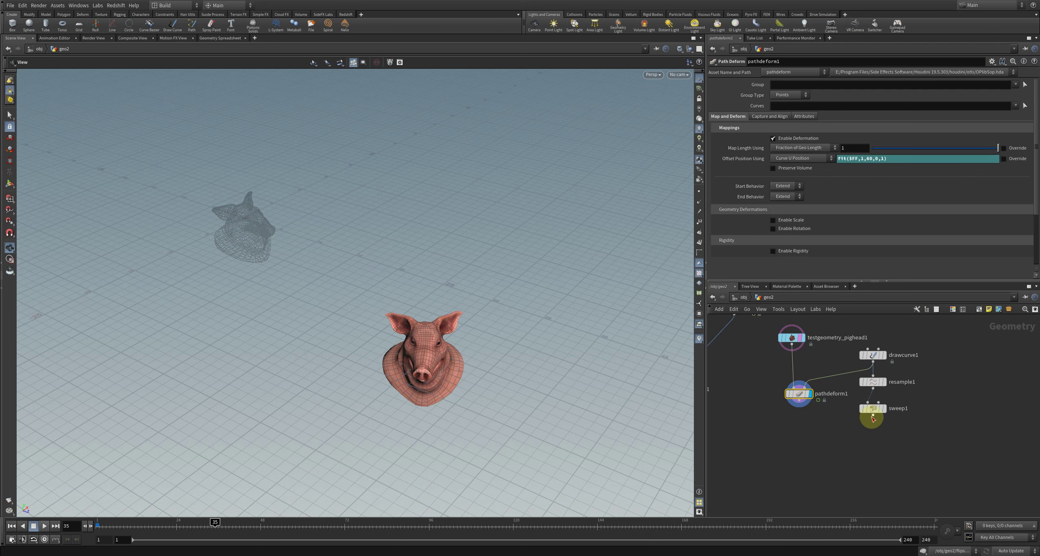
drag(875, 408, 877, 438)
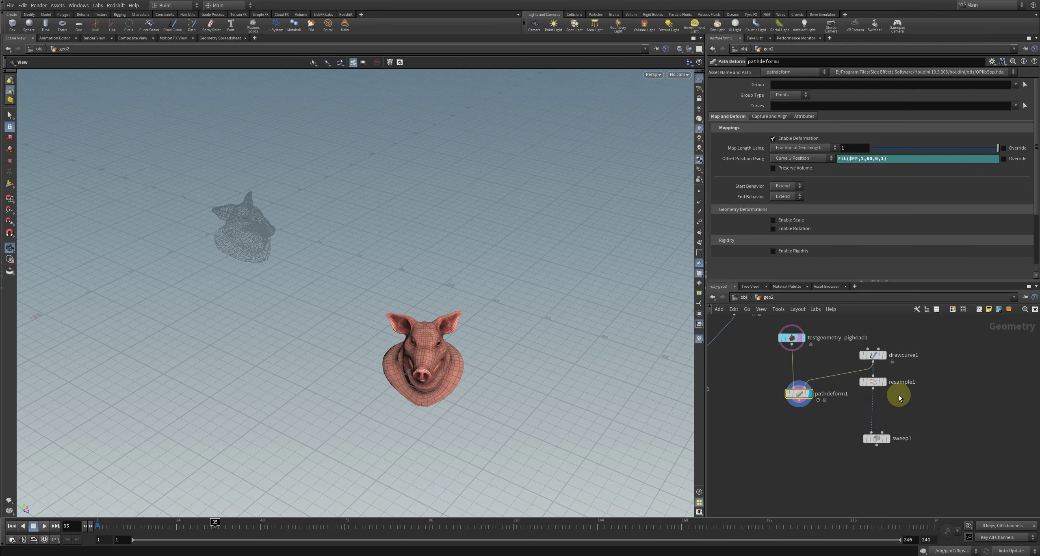
key(Tab)
- Insert a carve1 node between resample1 and sweep1 and display it
text(arve)
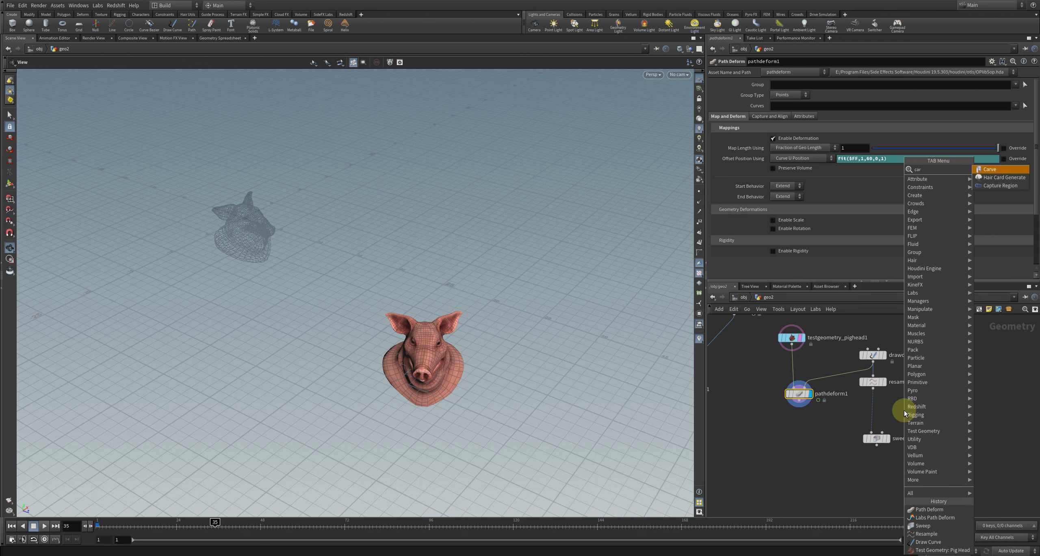
key(Return)
click(894, 410)
drag(894, 410, 867, 409)
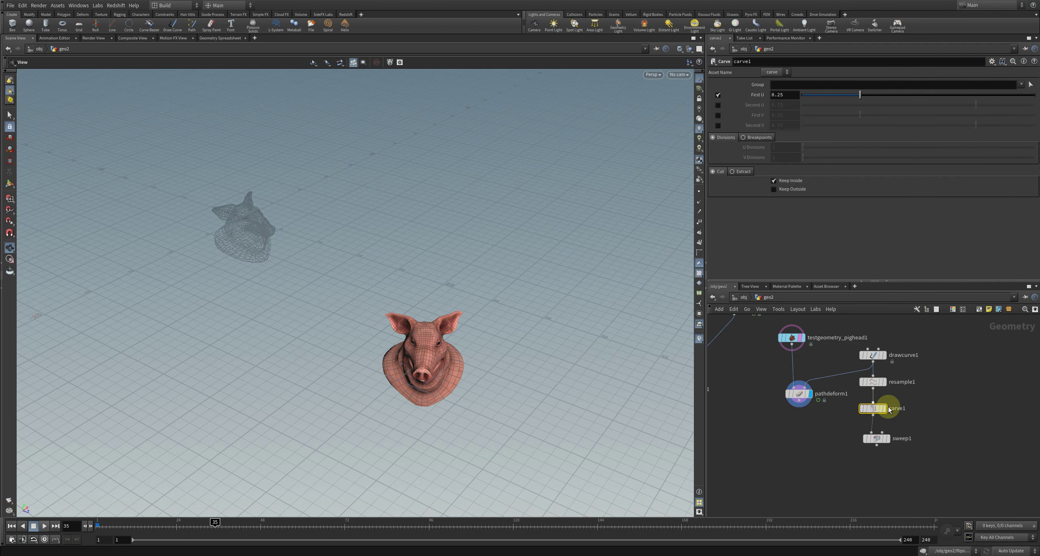
click(886, 408)
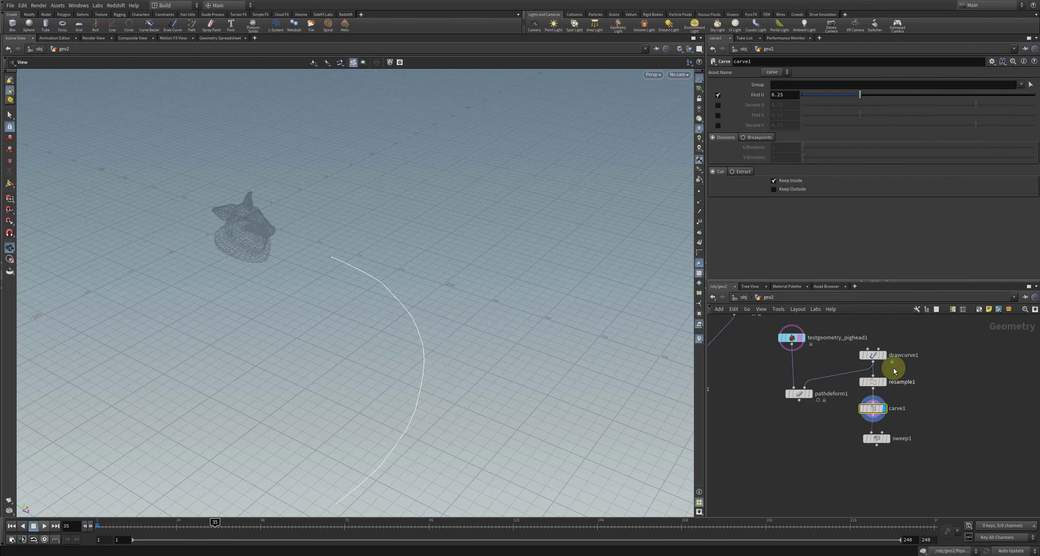
- Set carve1's First U to fit($FF,1,60,0,0.7) and scrub the timeline to check the trim
drag(827, 94, 796, 94)
click(788, 96)
text(fit()
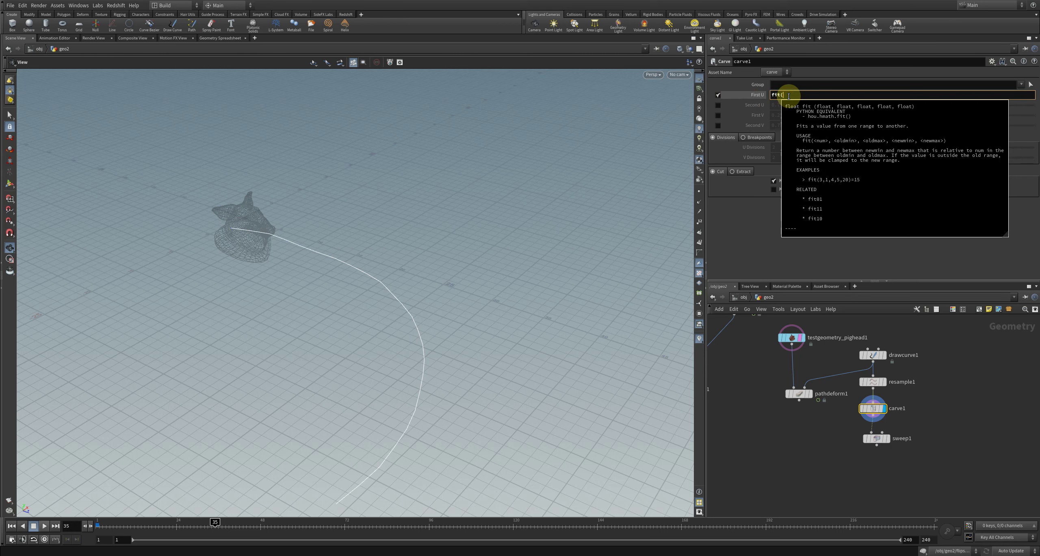
text($F,1,60,0,0)
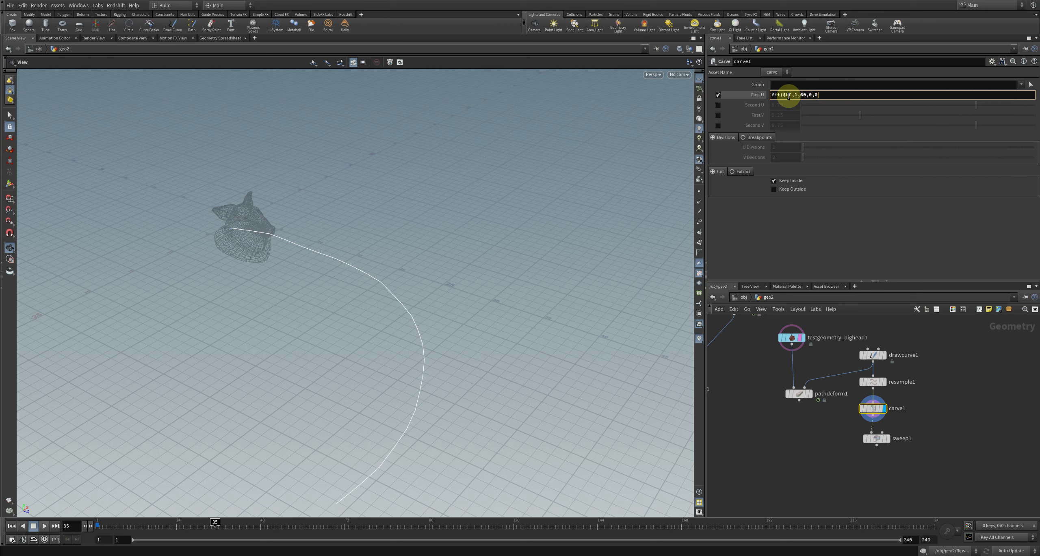
text())
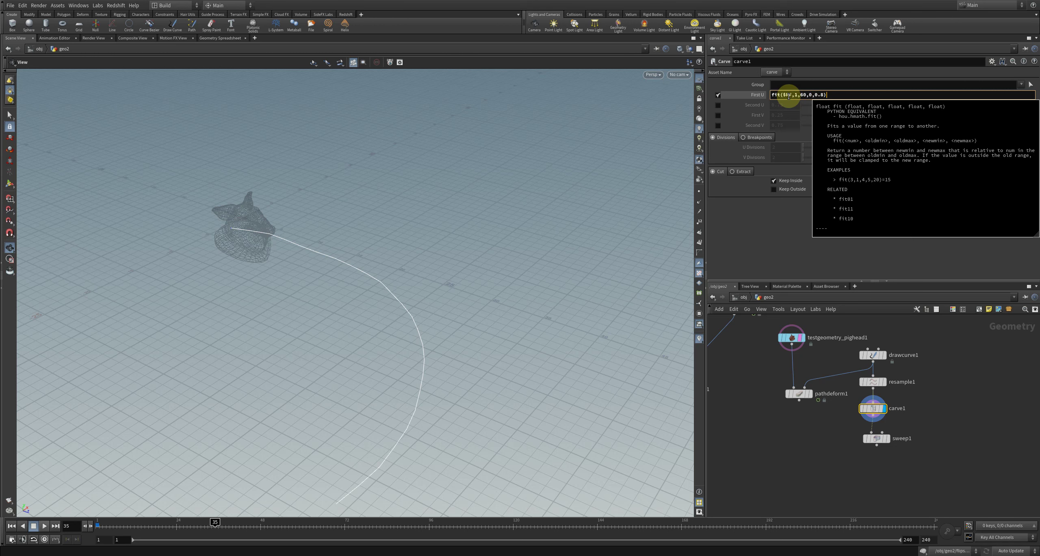
key(BackSpace)
key(BackSpace)
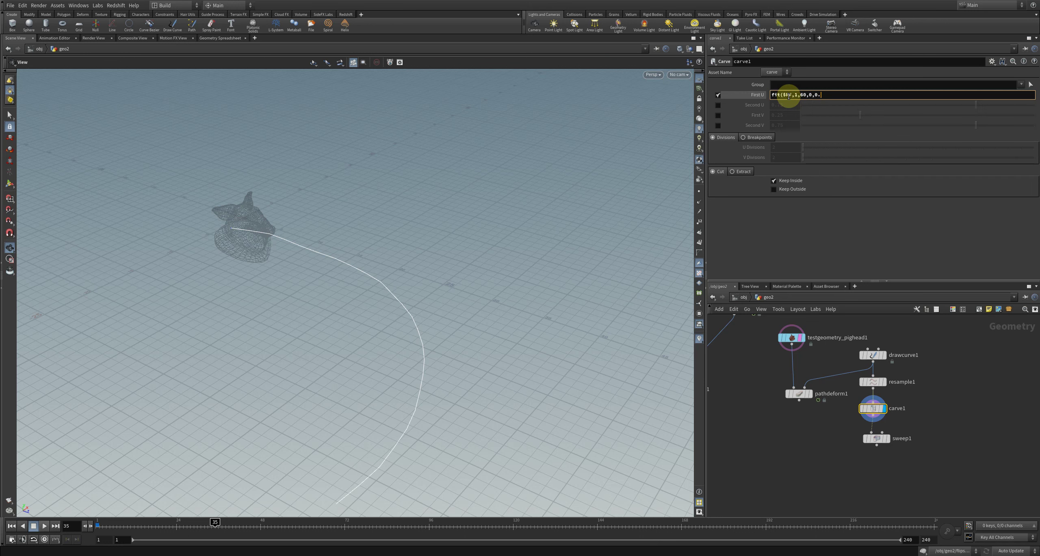
text(7))
key(Return)
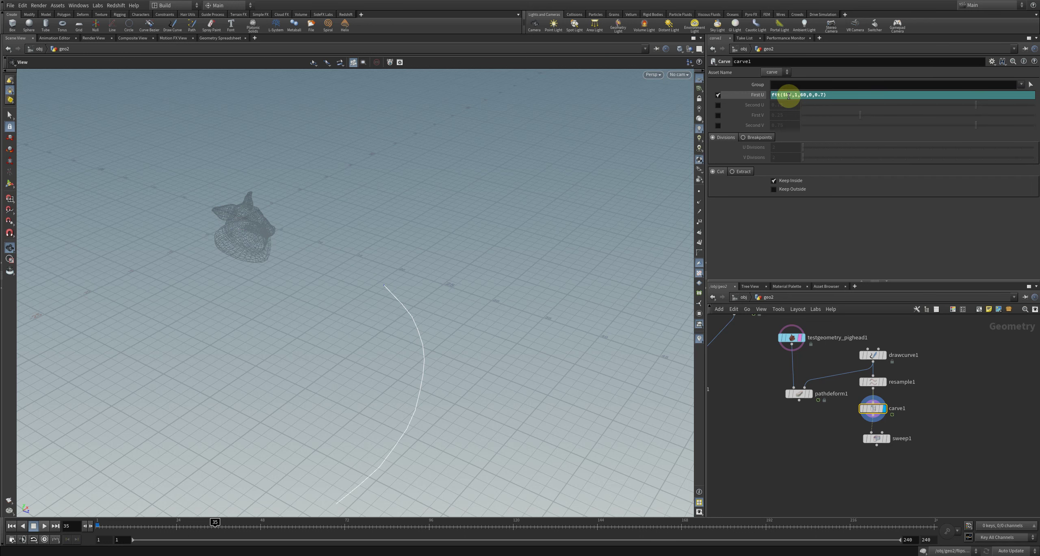
drag(402, 267, 369, 246)
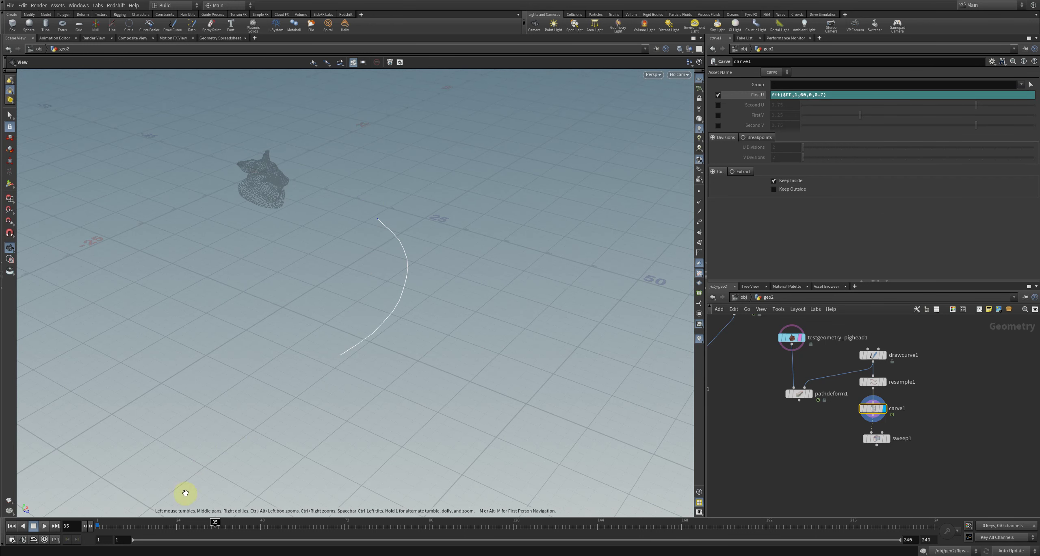
drag(138, 524, 265, 509)
mouse_move(401, 511)
mouse_down()
mouse_move(32, 506)
mouse_move(332, 515)
mouse_move(97, 522)
mouse_up()
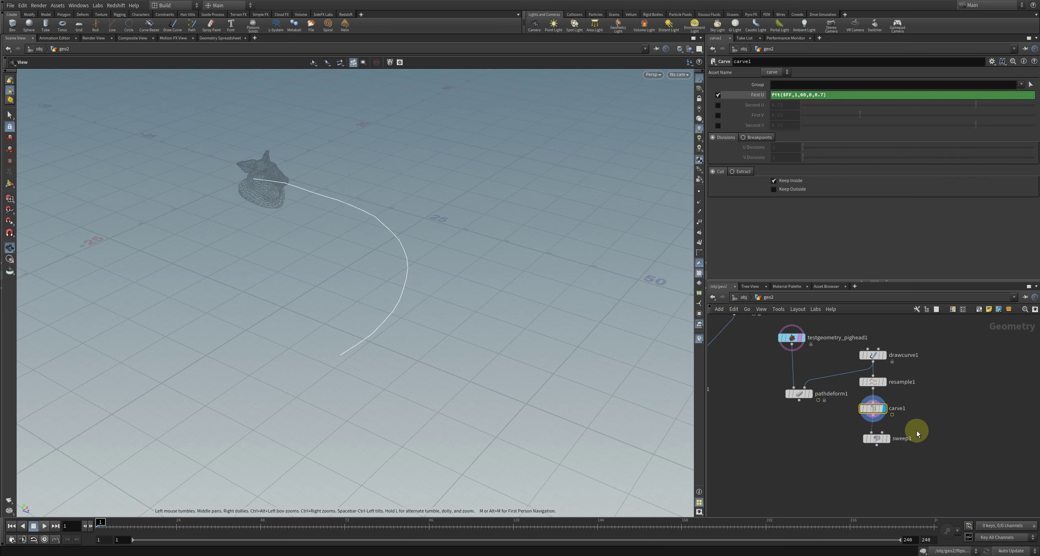
- Enable Second U and set it to ch("domainu1")+0.3, referencing First U, then replay
click(718, 105)
right_click(828, 96)
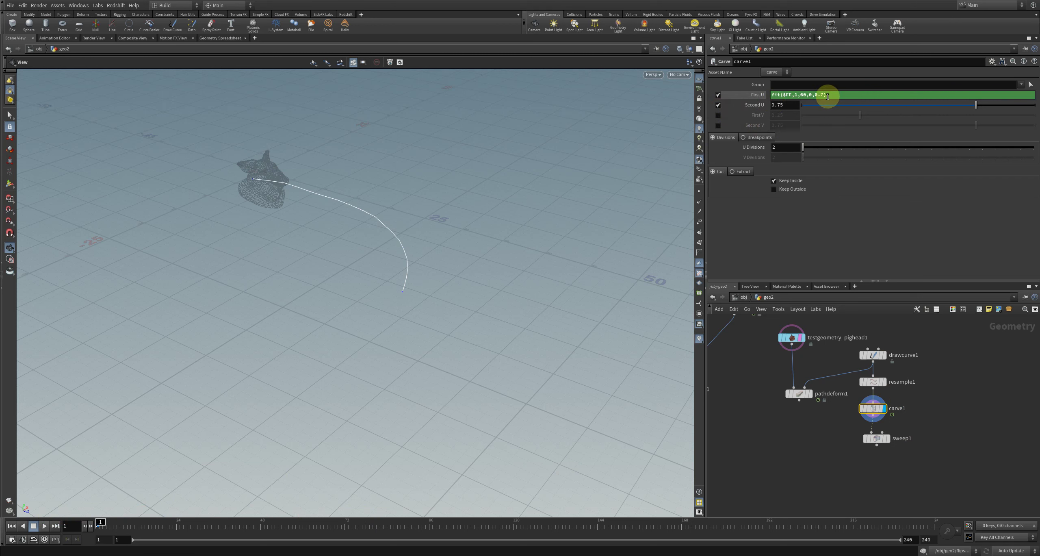
click(854, 156)
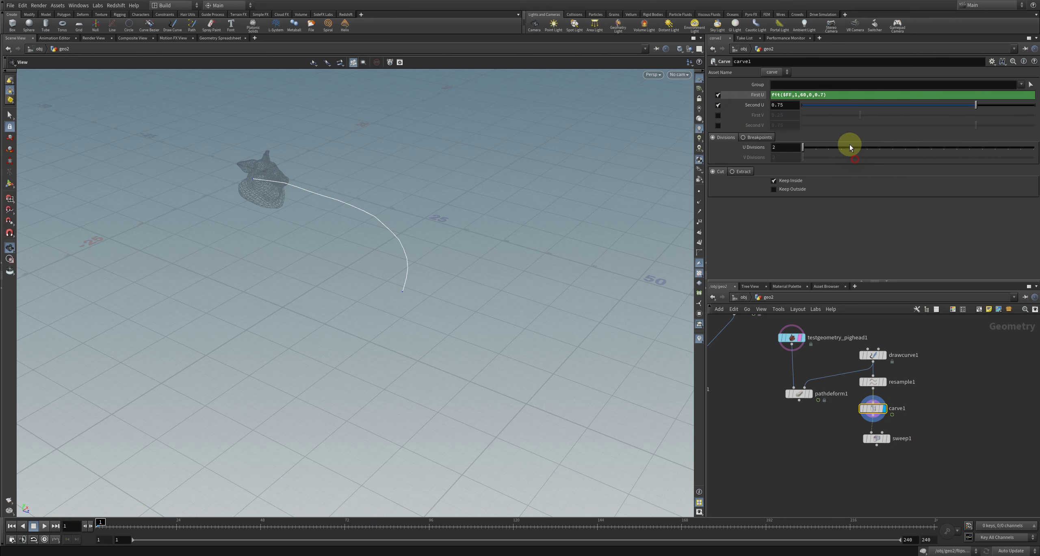
right_click(786, 105)
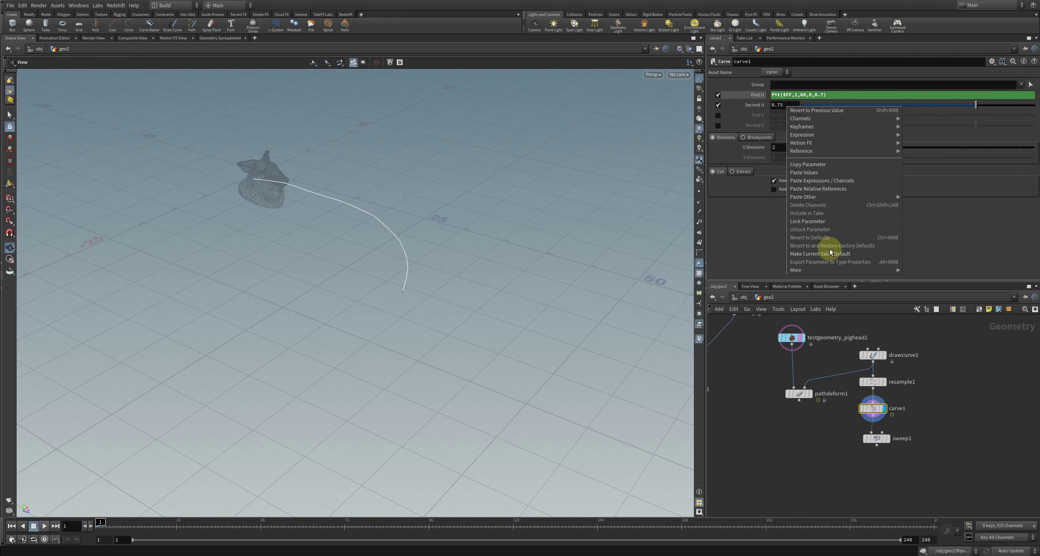
click(823, 189)
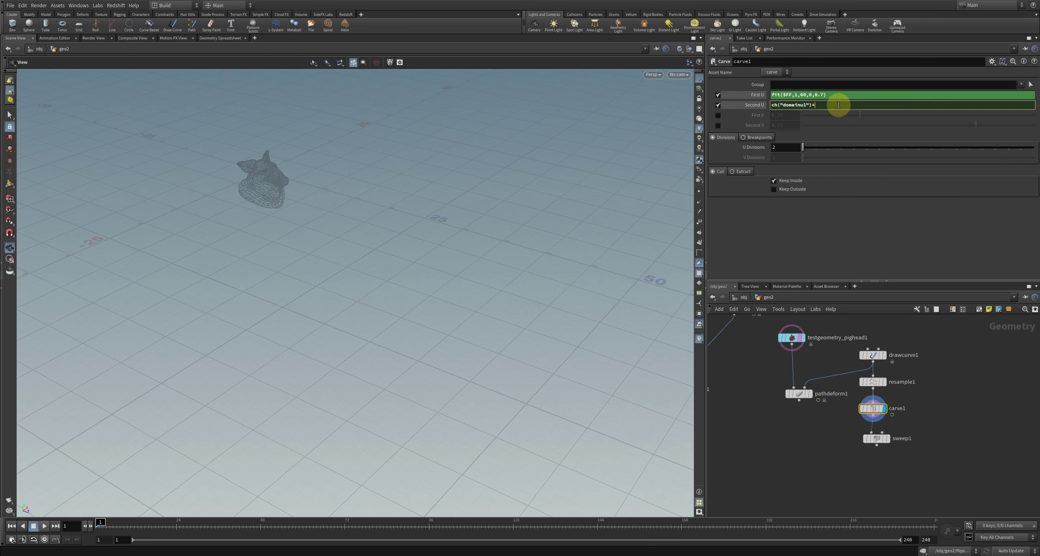
key(Return)
key(Up)
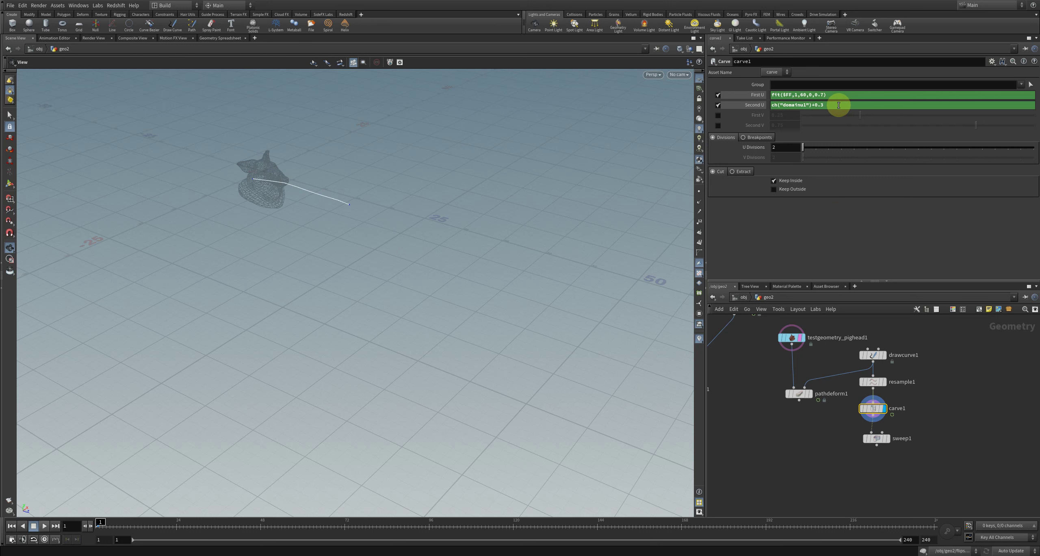
key(Up)
key(ctrl+Left)
drag(367, 183, 400, 217)
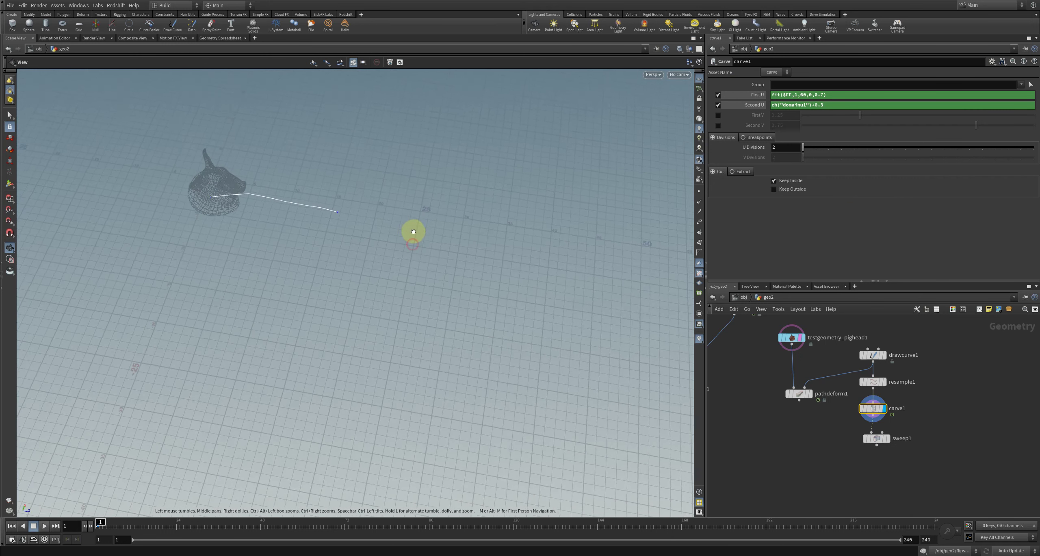
- Scale the pig head to 1.98, display pathdeform1, and template sweep1 as a wireframe
click(791, 338)
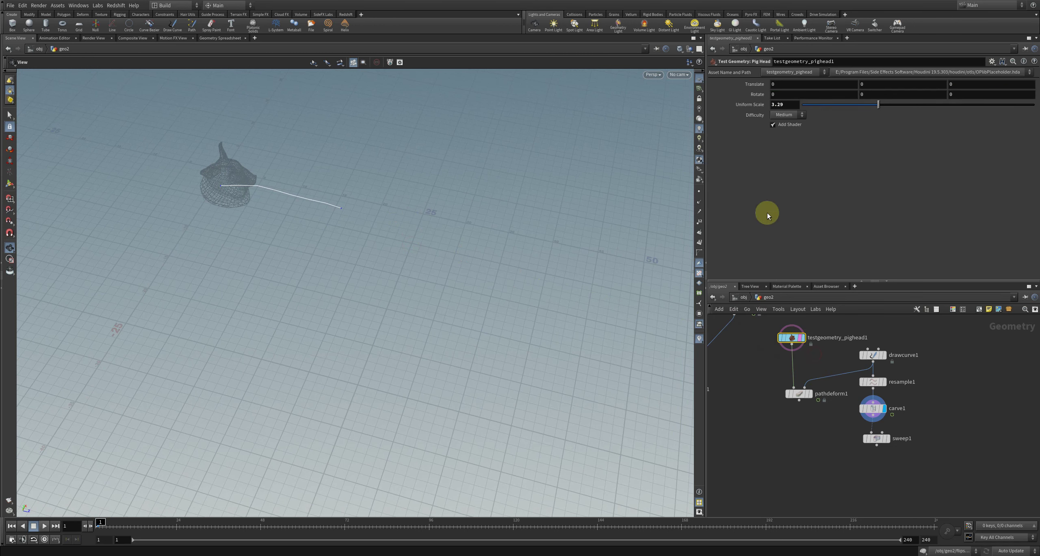
drag(899, 115, 848, 105)
drag(364, 304, 365, 280)
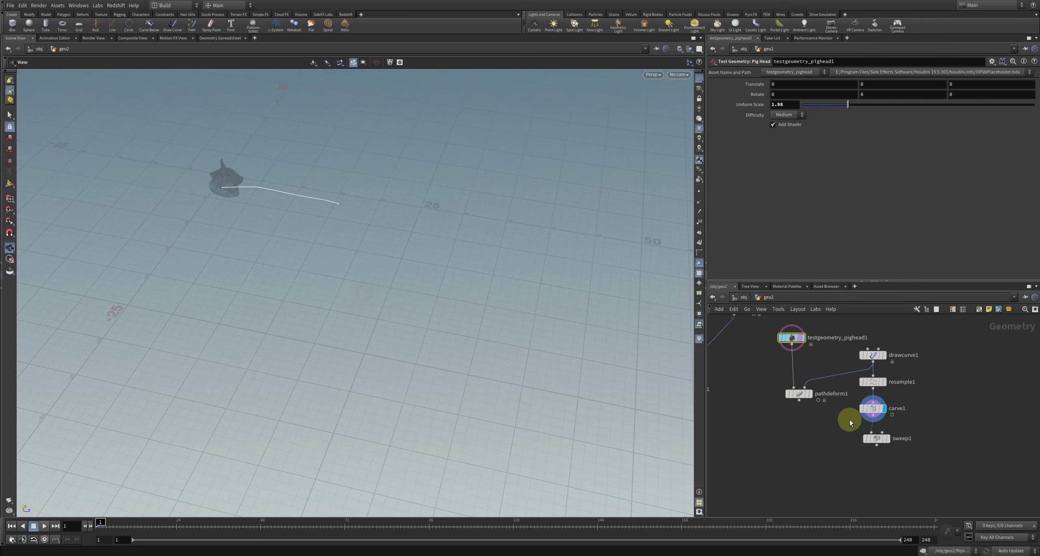
click(810, 396)
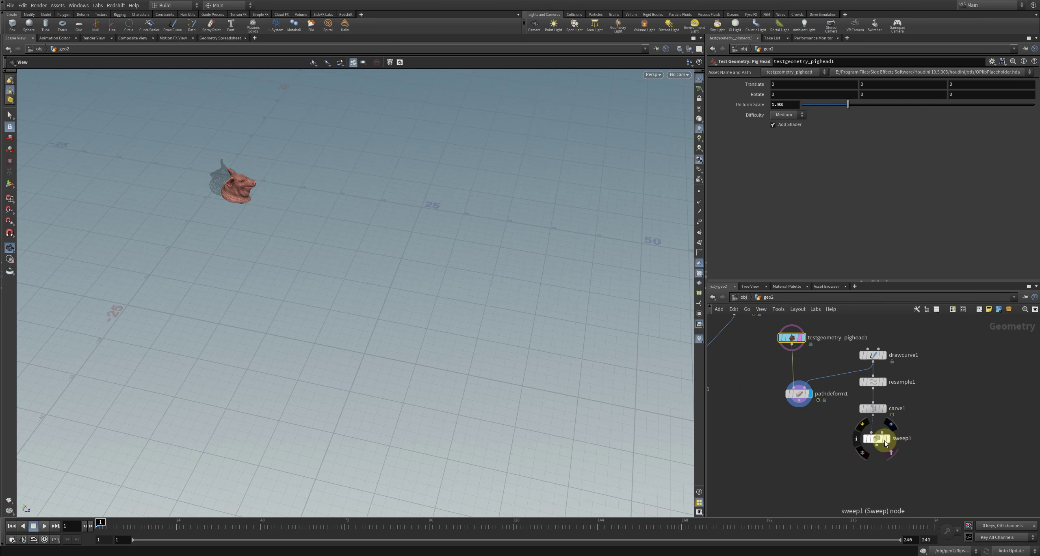
click(892, 455)
drag(233, 266, 232, 246)
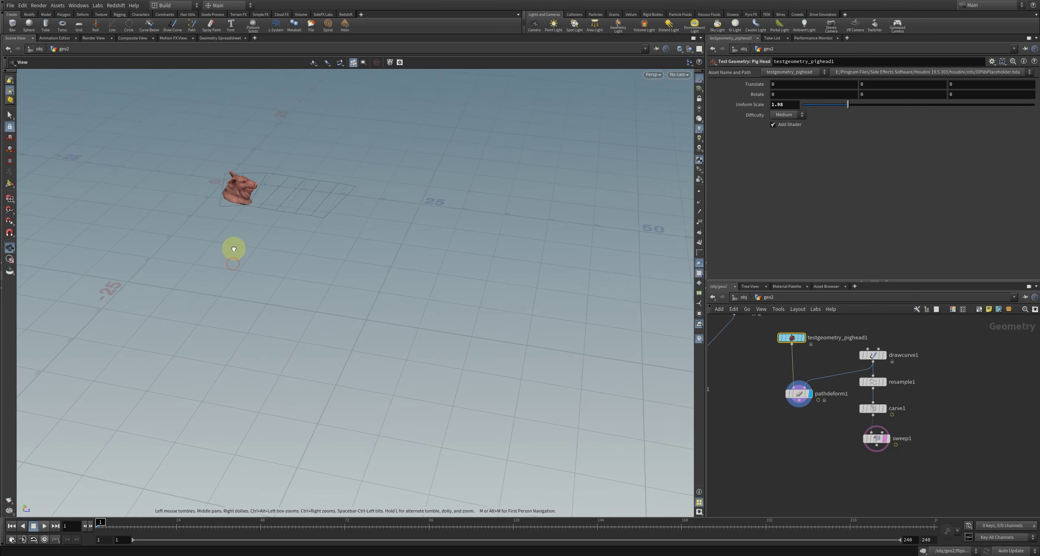
click(797, 392)
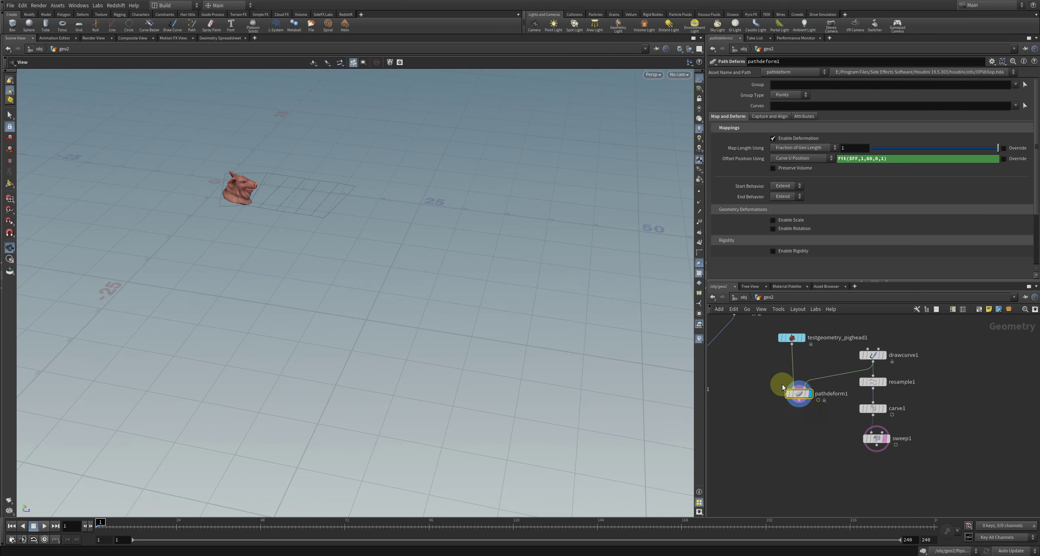
- Change the Offset Position expression to fit($FF,1,60,0.2,0.85) and replay the pig head's motion
click(878, 159)
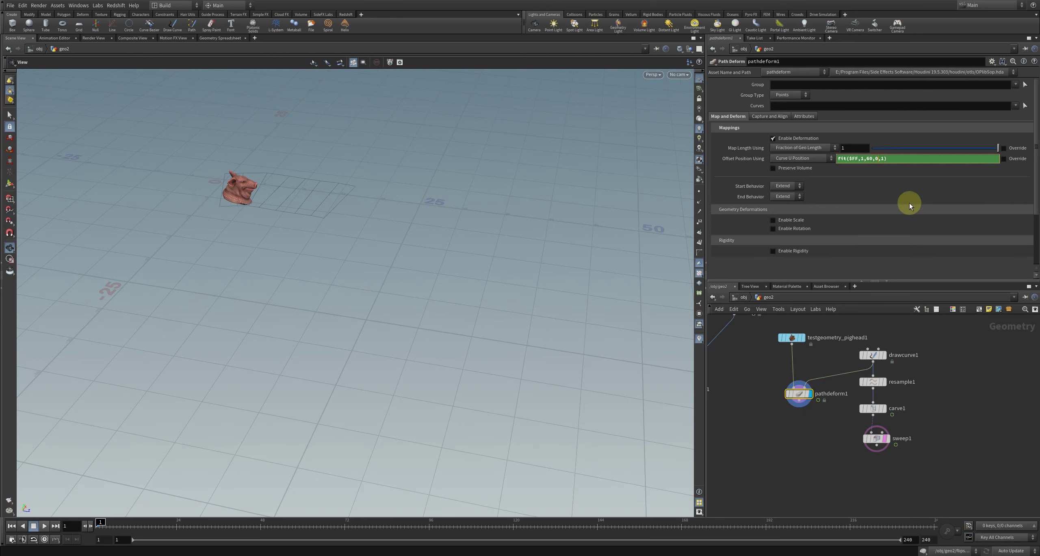
text(.2)
key(Return)
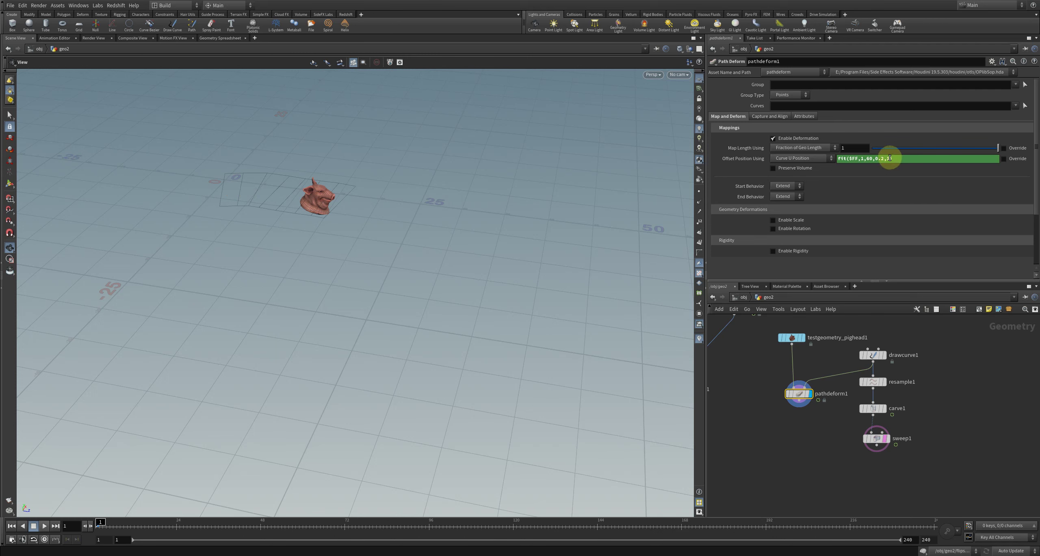
mouse_move(102, 527)
mouse_down()
mouse_move(234, 546)
mouse_move(100, 528)
mouse_up()
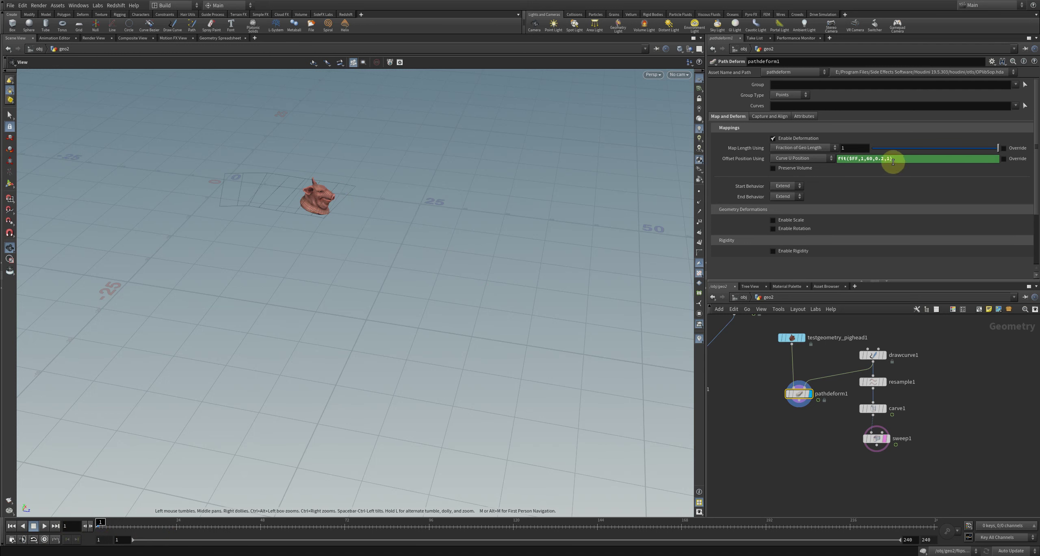
double_click(888, 159)
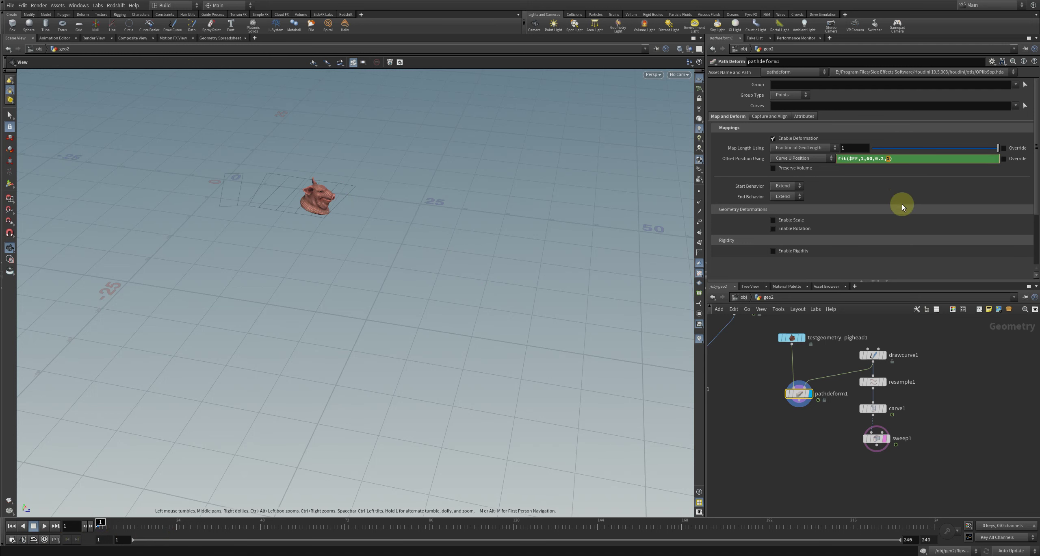
text(0.8)
key(Up)
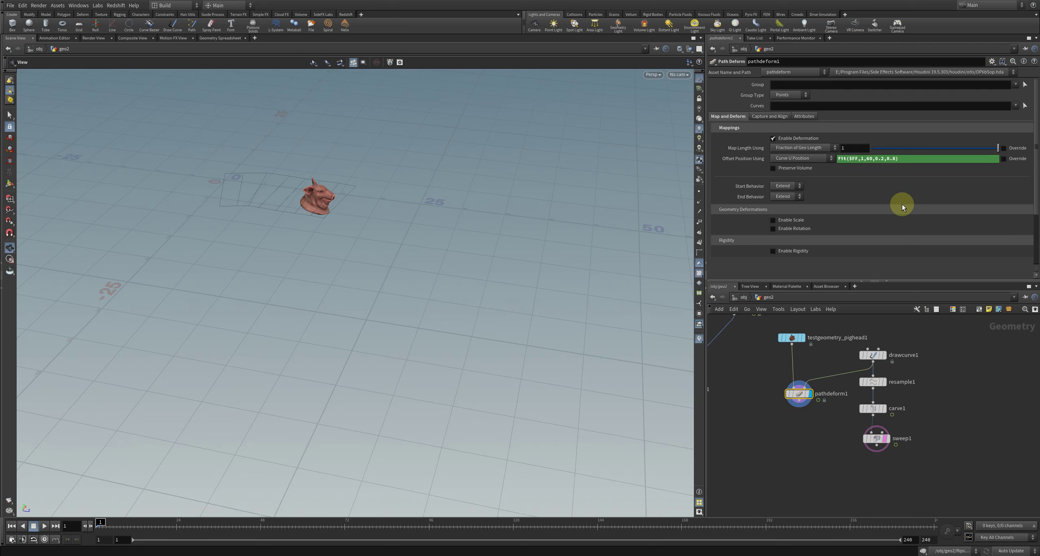
key(ctrl+Up)
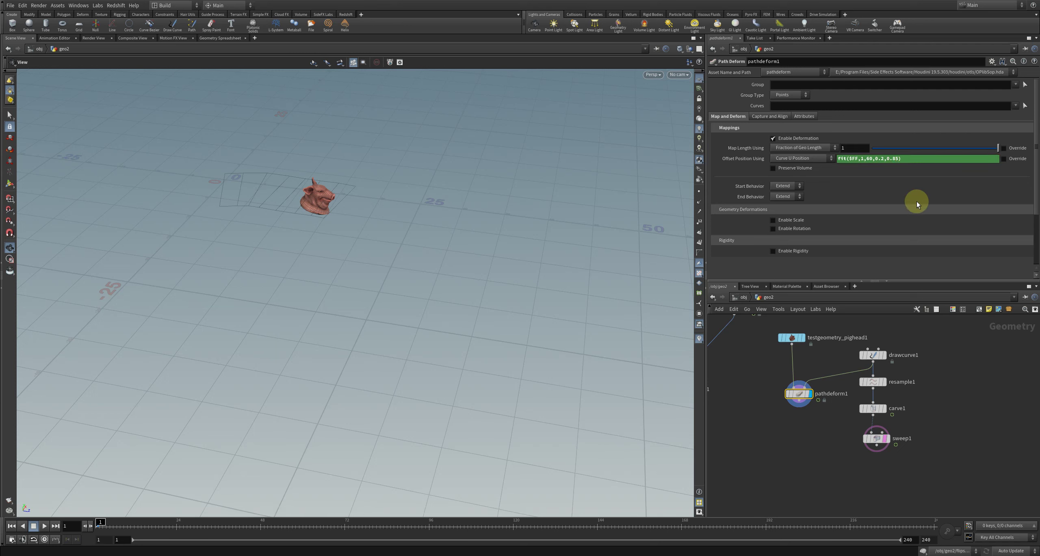
key(Up)
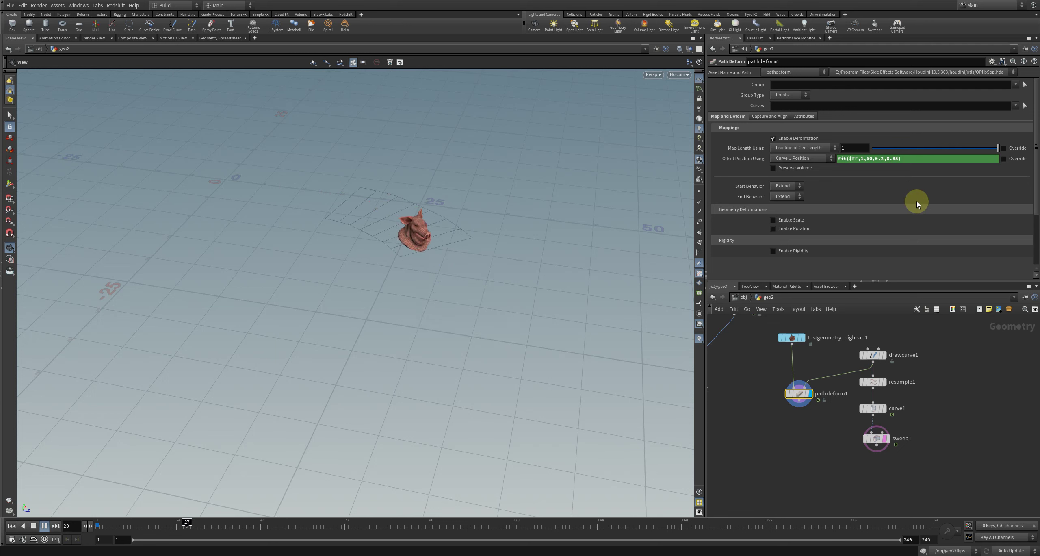
key(ctrl+Up)
key(Up)
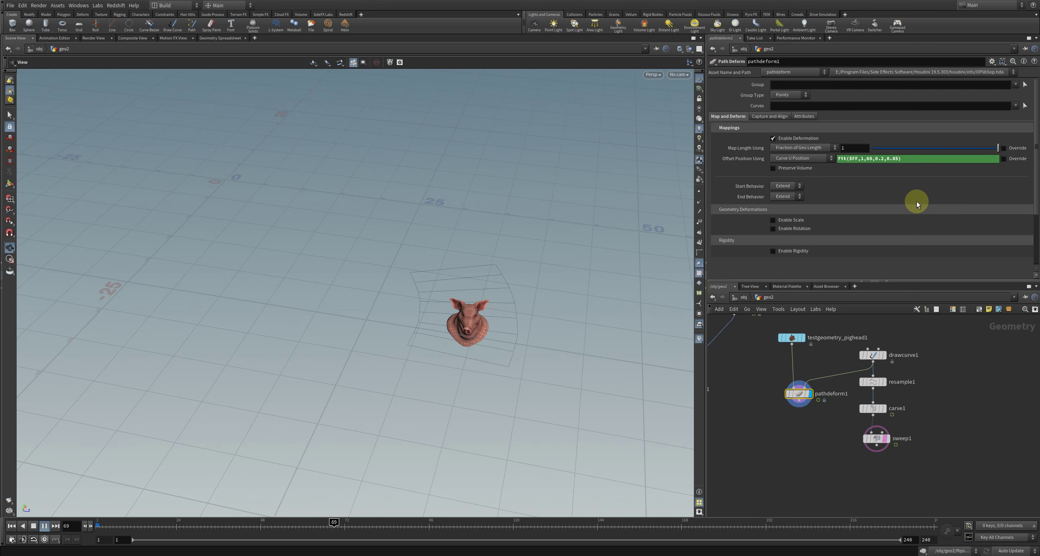
key(ctrl+Up)
middle_drag(814, 412, 876, 432)
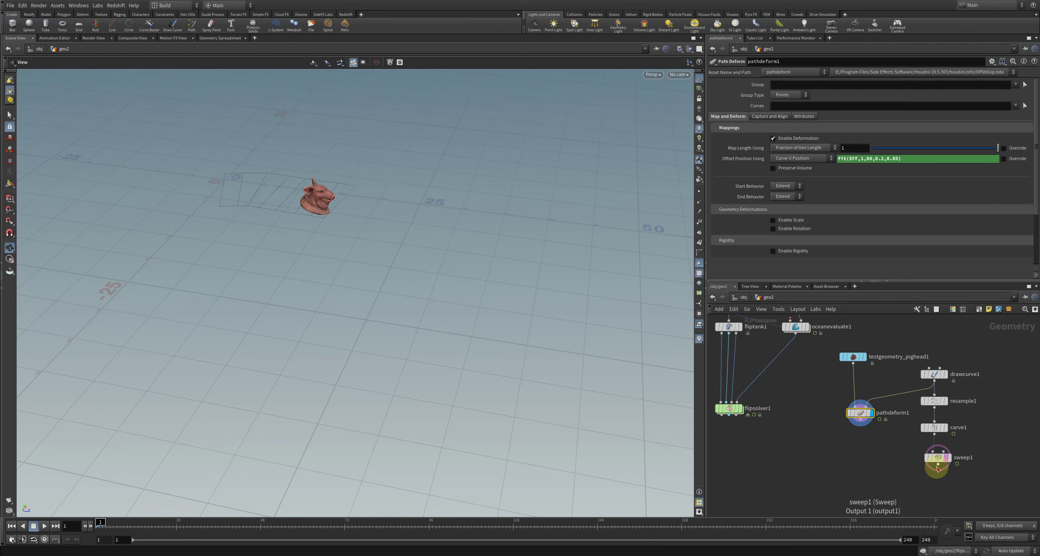
- Add a PolyExtrude node after sweep1 and display it
key(Tab)
text(polyextrude)
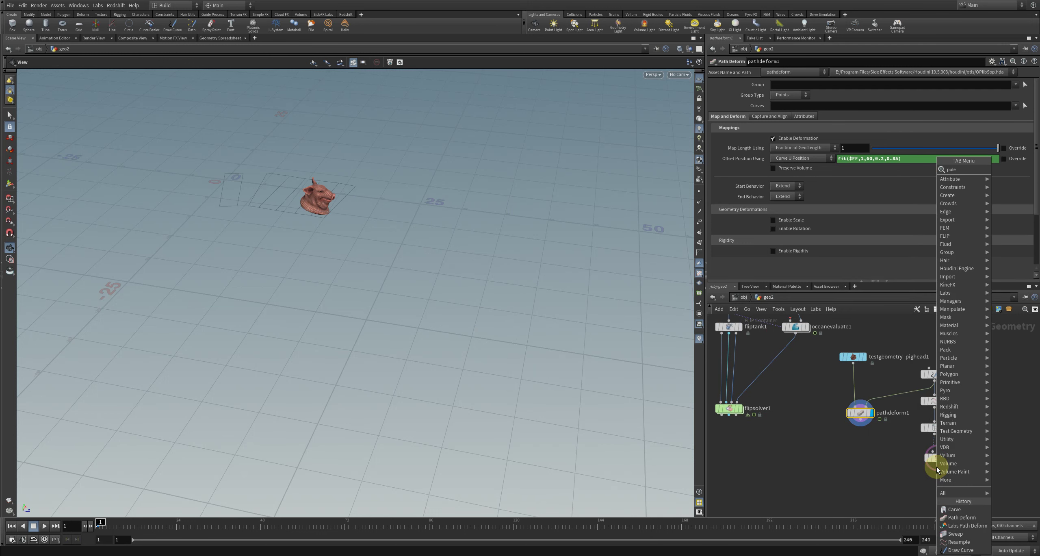
key(Return)
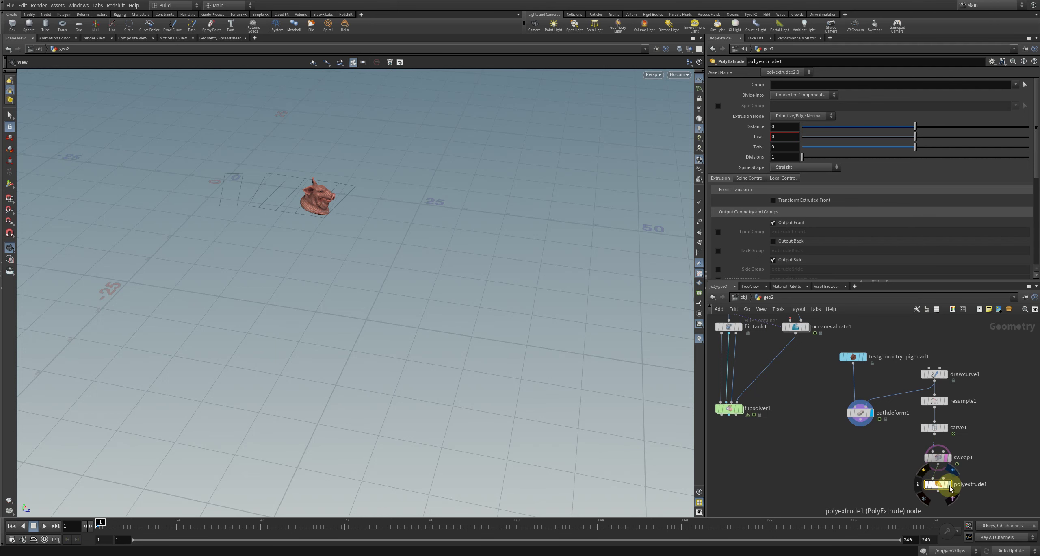
key(r)
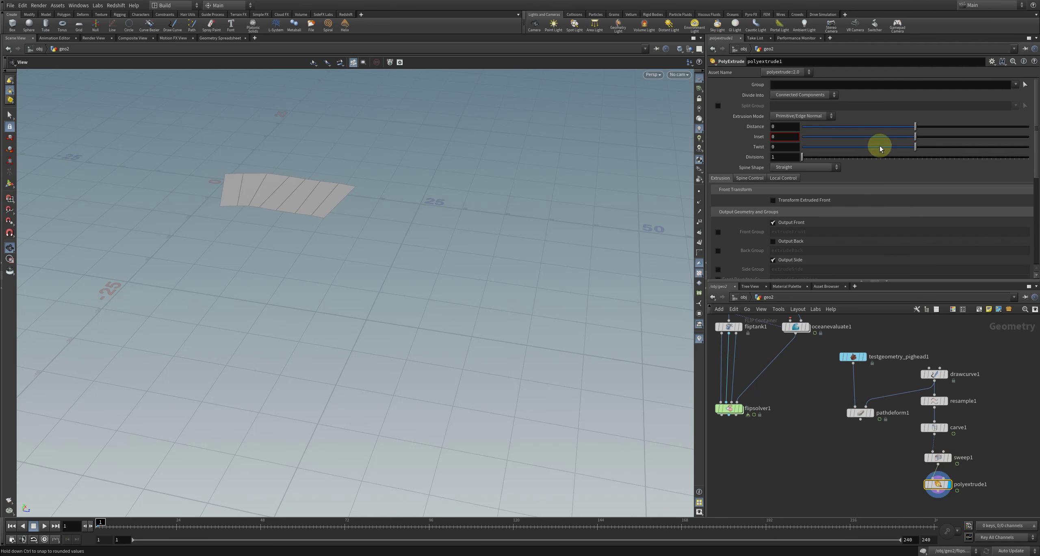
- Enable Transform Extruded Front with Translate Z 3.6 and Output Back turned on
click(803, 202)
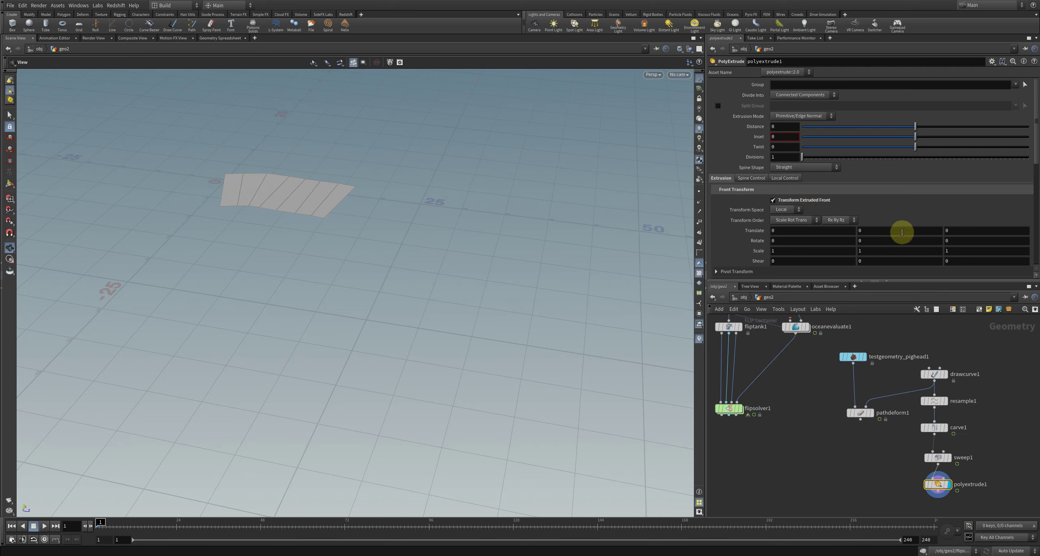
scroll(853, 219, down, 3)
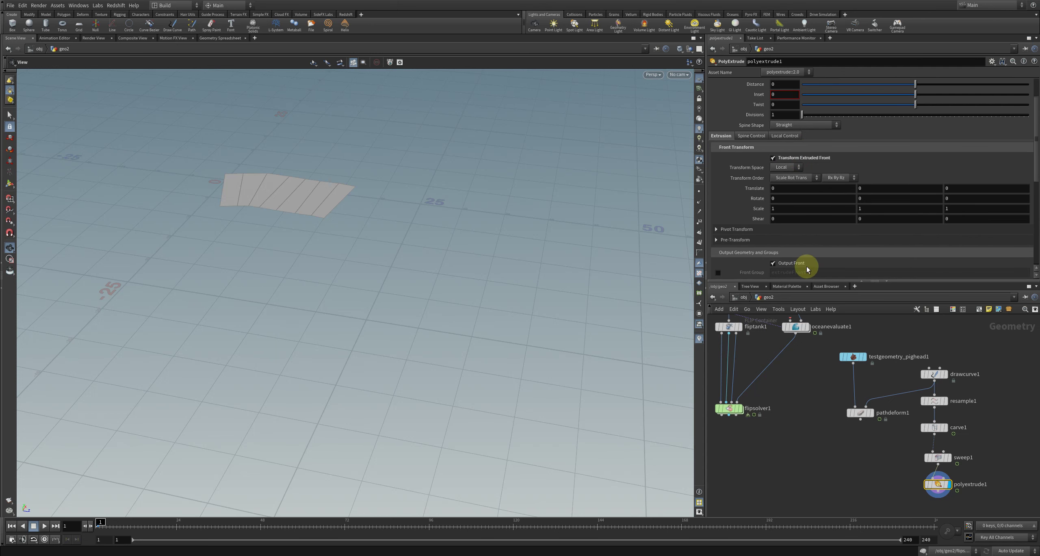
scroll(799, 272, down, 2)
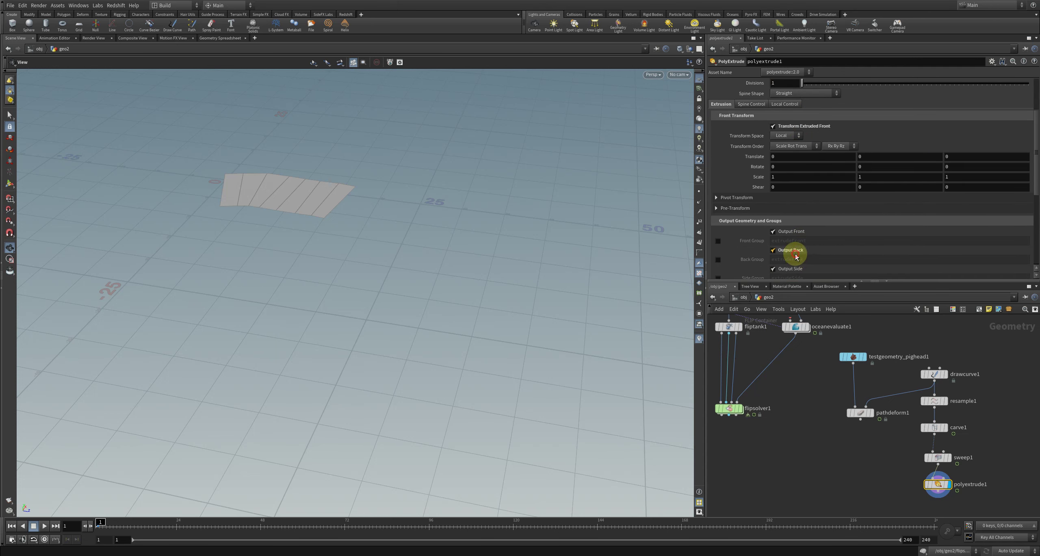
mouse_move(876, 154)
middle_down()
mouse_move(982, 151)
mouse_move(868, 156)
middle_up()
middle_drag(953, 156, 1038, 153)
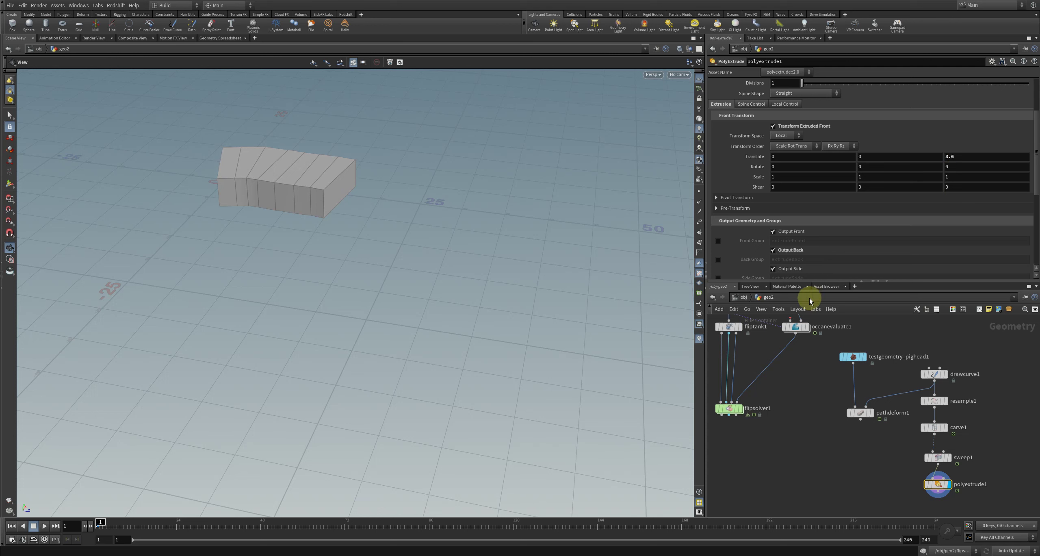
scroll(820, 451, up, 4)
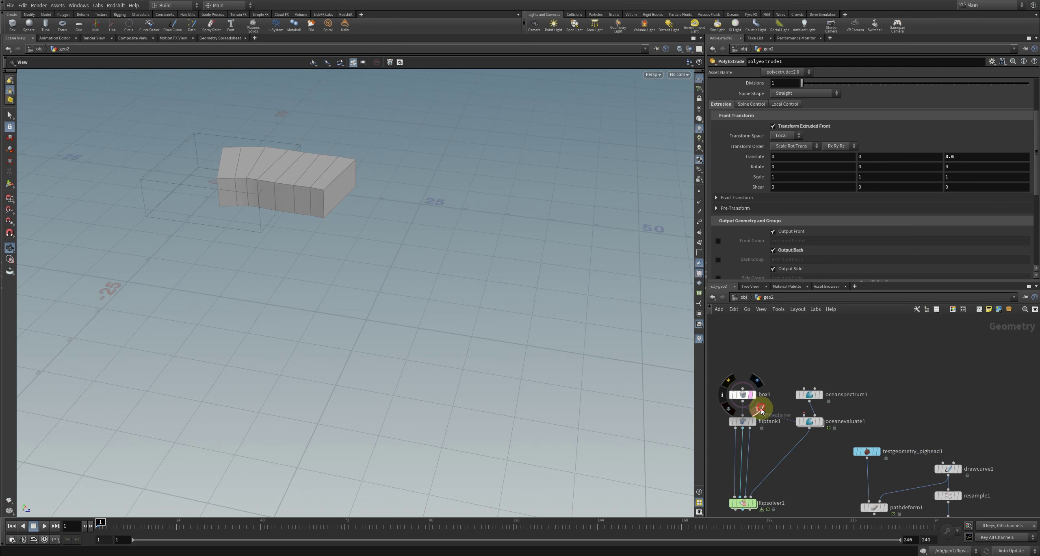
drag(270, 244, 269, 211)
middle_drag(966, 157, 1003, 158)
- Deepen the extrusion to 4.6 and add a Transform lowering the block by -2.18 in Y
middle_drag(972, 404, 910, 309)
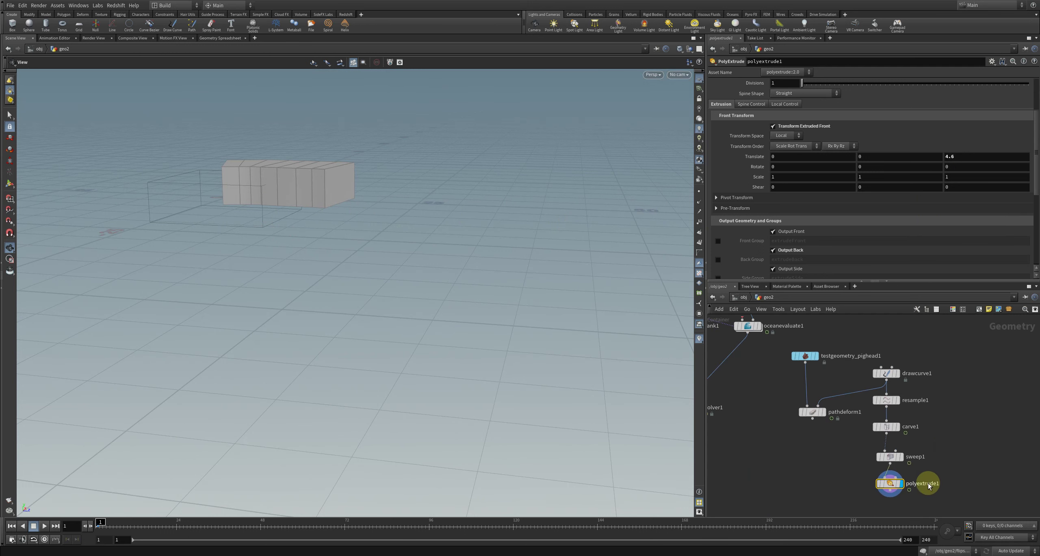
key(Tab)
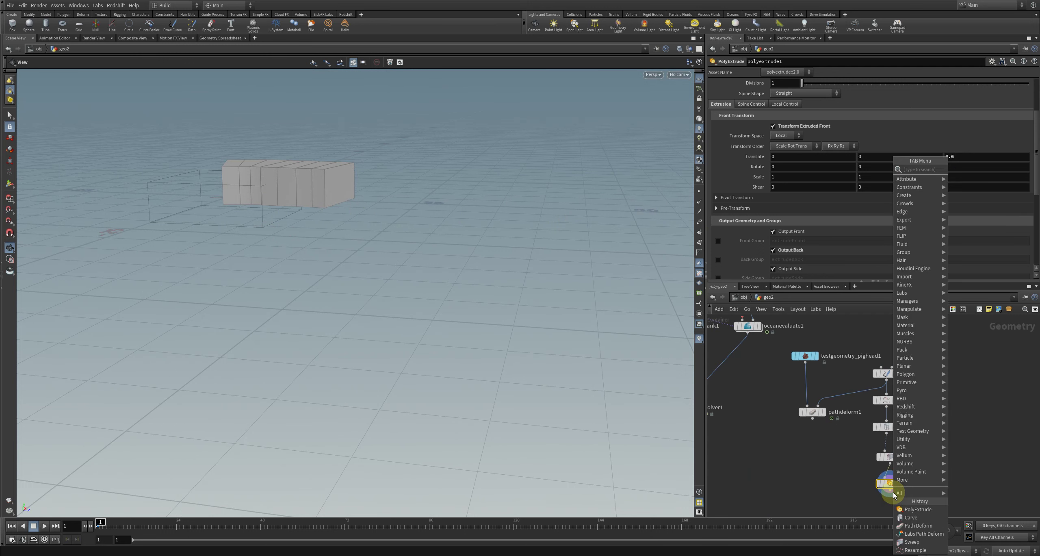
text(ntrans)
key(Return)
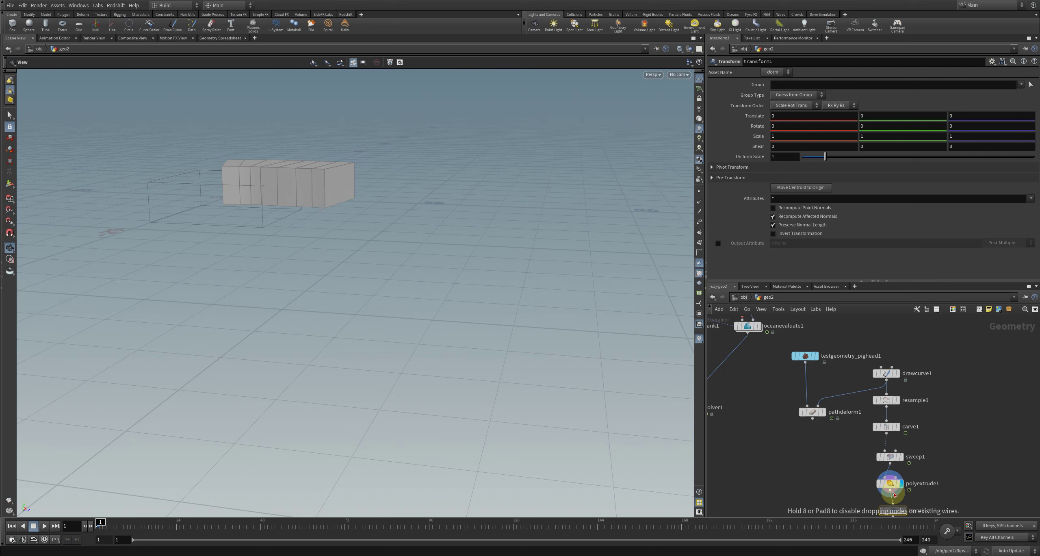
click(904, 509)
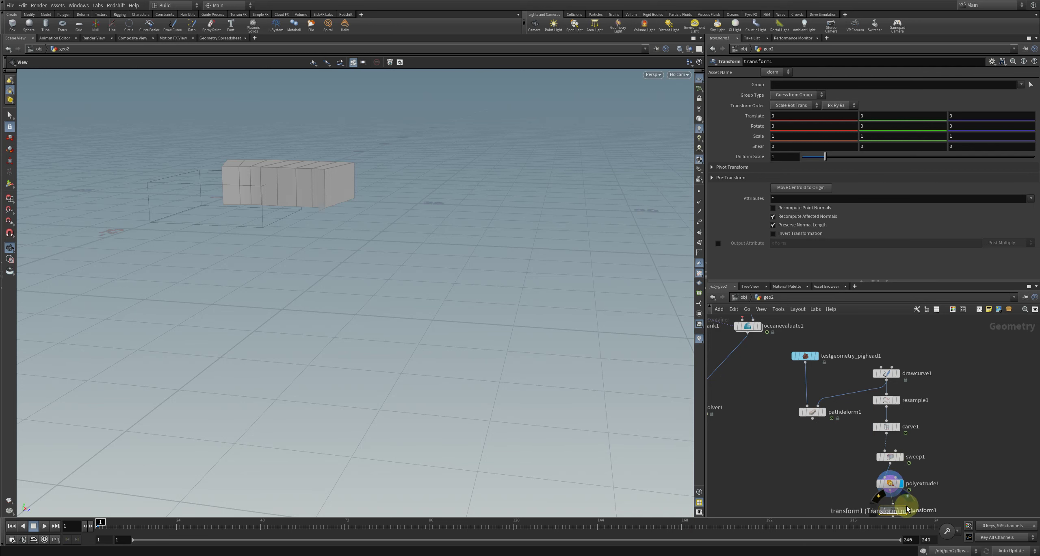
middle_drag(898, 117, 151, 220)
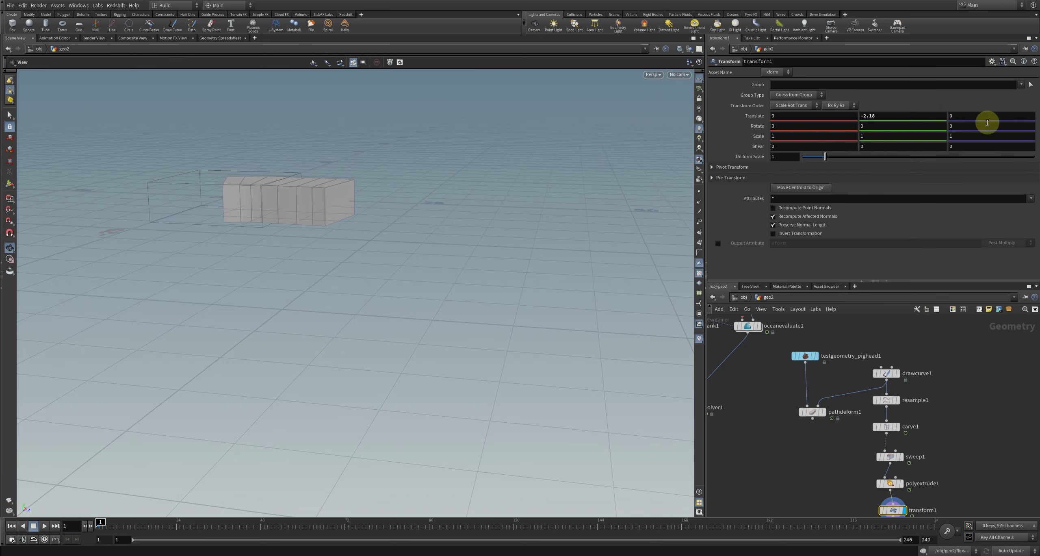
mouse_move(388, 239)
mouse_down()
mouse_move(353, 211)
mouse_move(339, 318)
mouse_up()
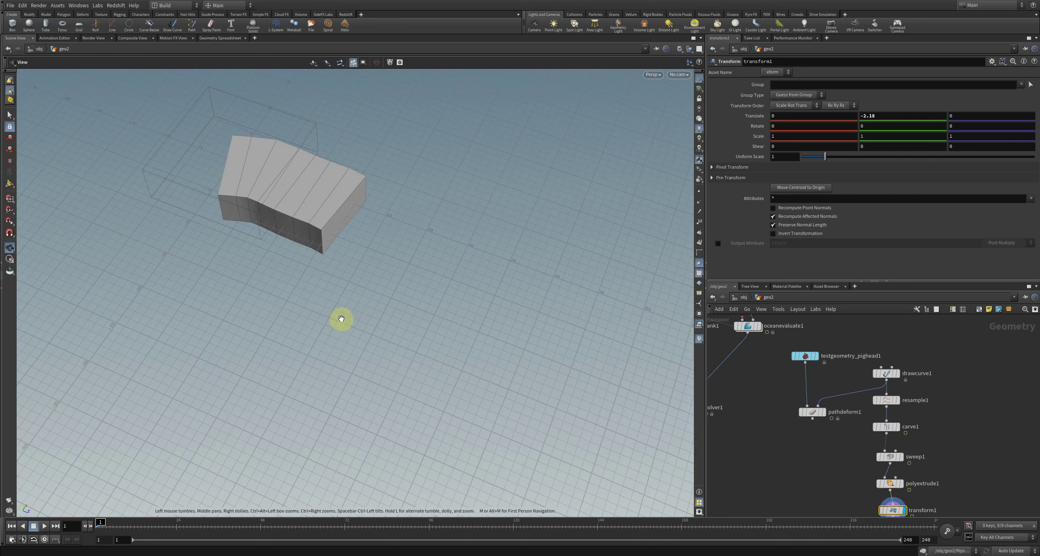
- Move flipsolver1 lower in the network to make room for a new node
middle_drag(829, 485, 865, 455)
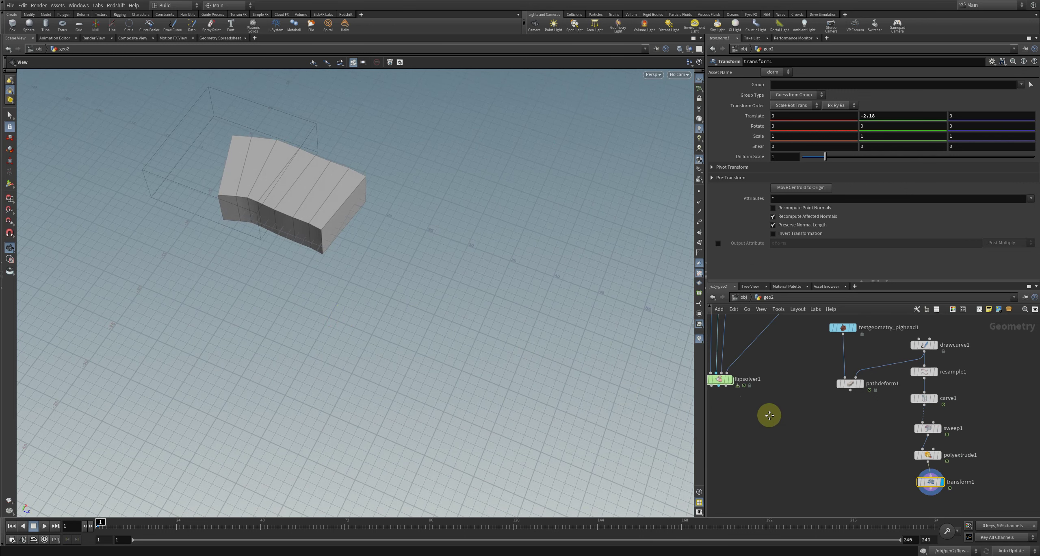
middle_drag(768, 416, 807, 447)
drag(754, 411, 751, 487)
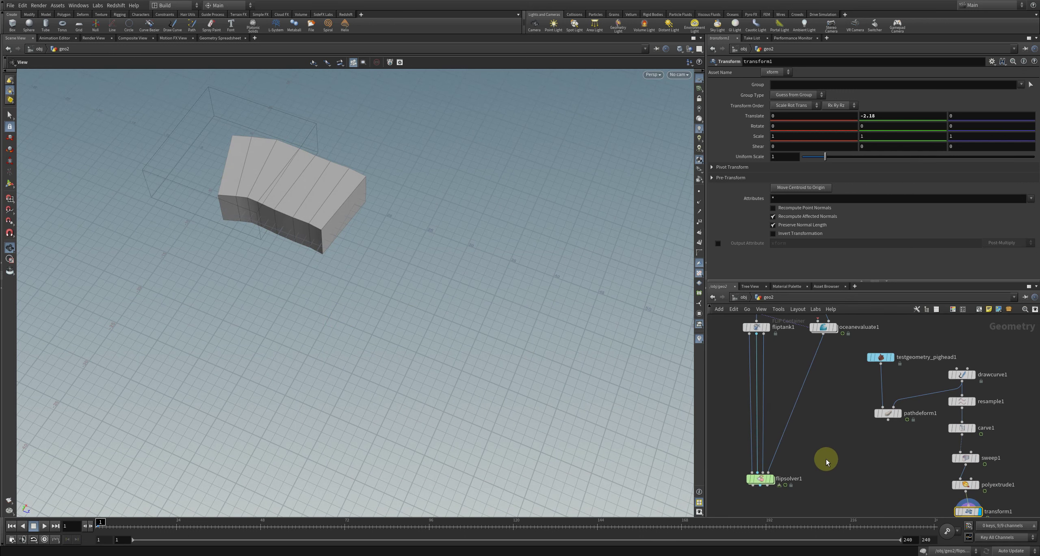
key(Tab)
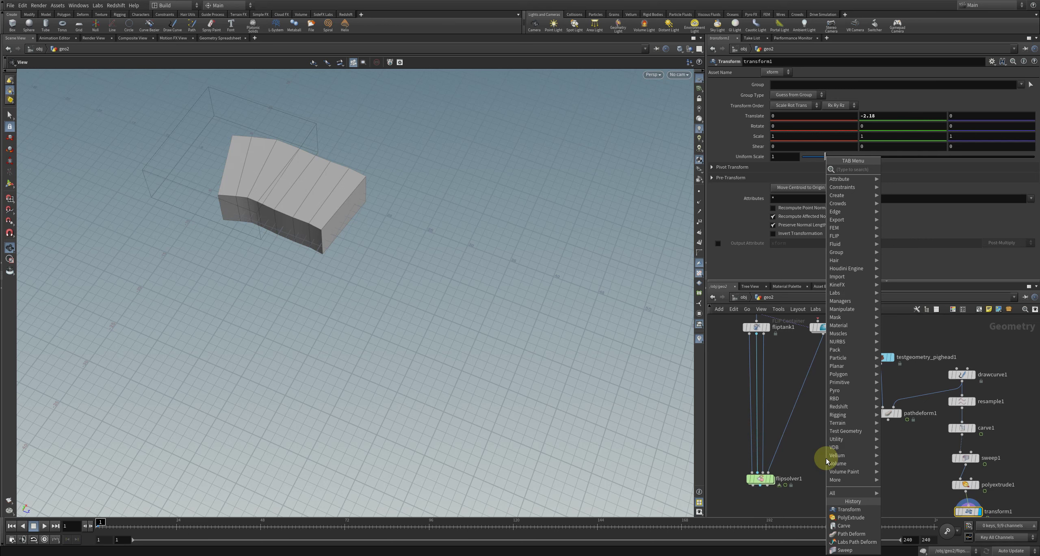
- Insert a flipcollide1 node before flipsolver1 using the deformed pig head as collider
text(flipcol)
key(Return)
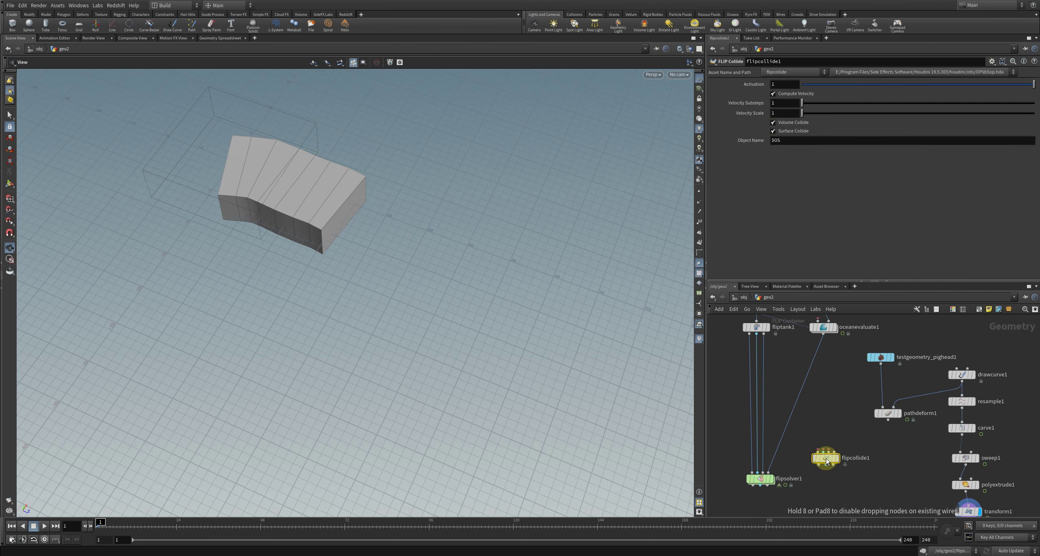
click(761, 408)
drag(888, 419, 769, 402)
middle_drag(870, 448, 861, 477)
- Feed transform1 into fliptank1 and set oceanevaluate1's Domain Geometry to ../transform1
scroll(861, 478, down, 3)
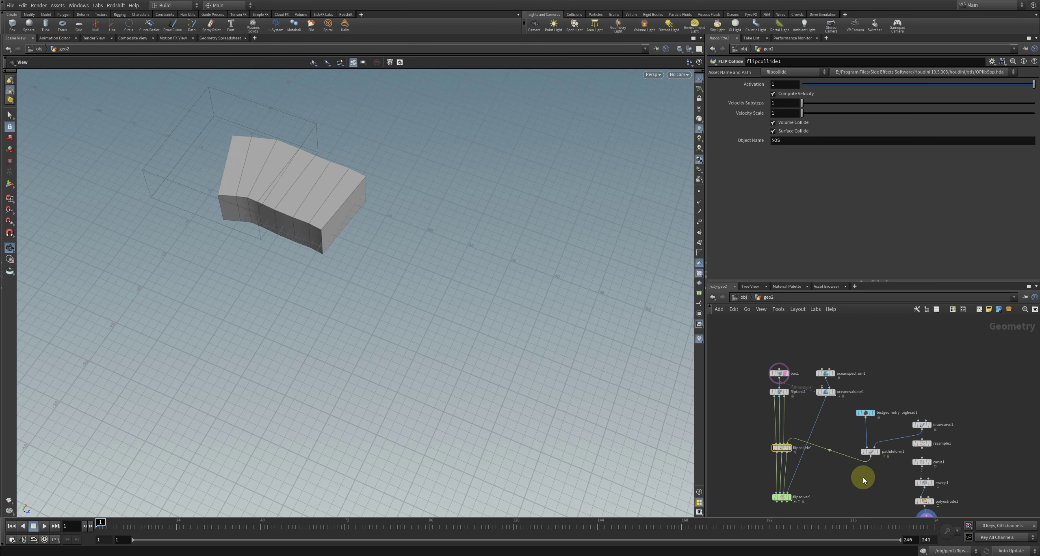
drag(780, 372, 773, 342)
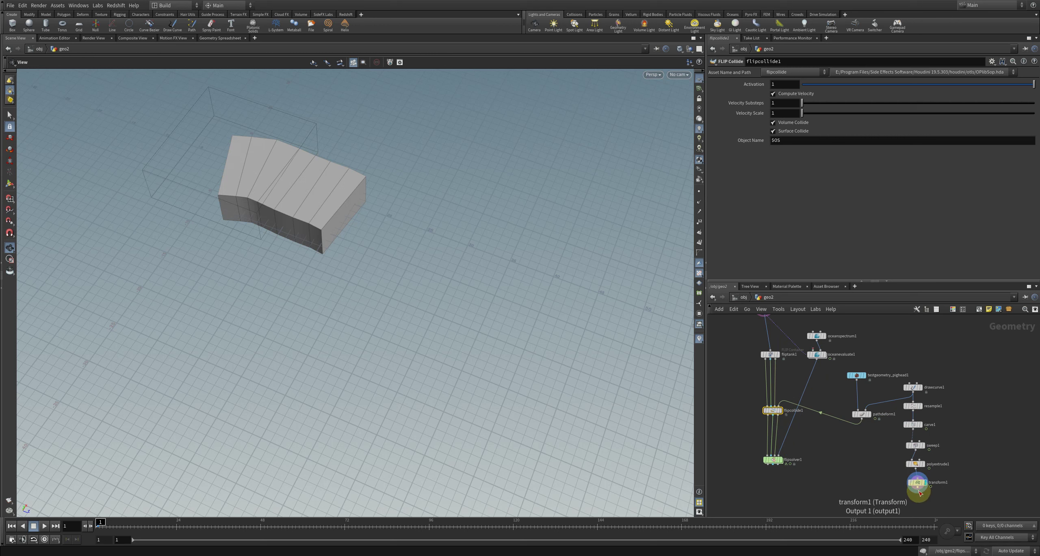
drag(920, 498, 771, 363)
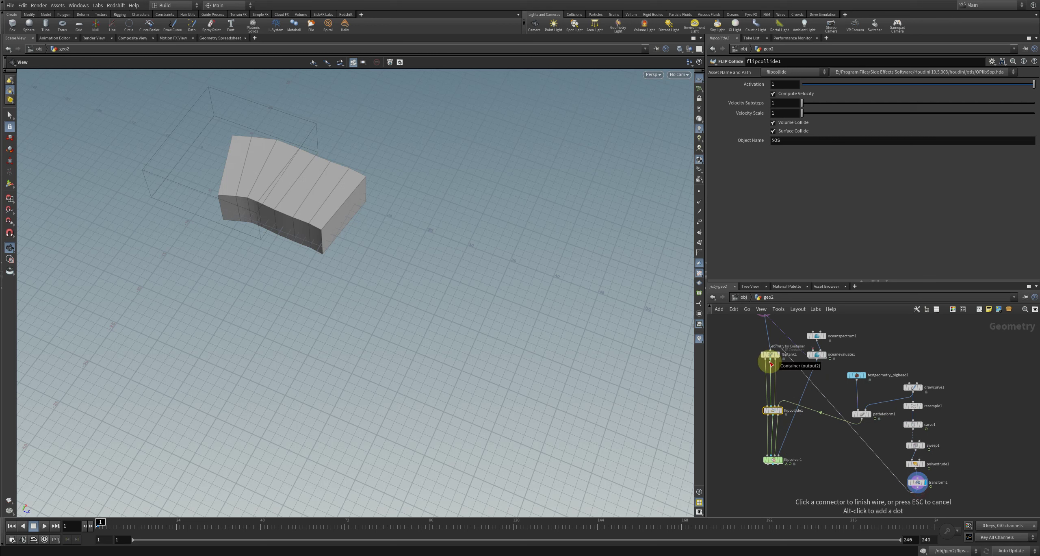
click(771, 363)
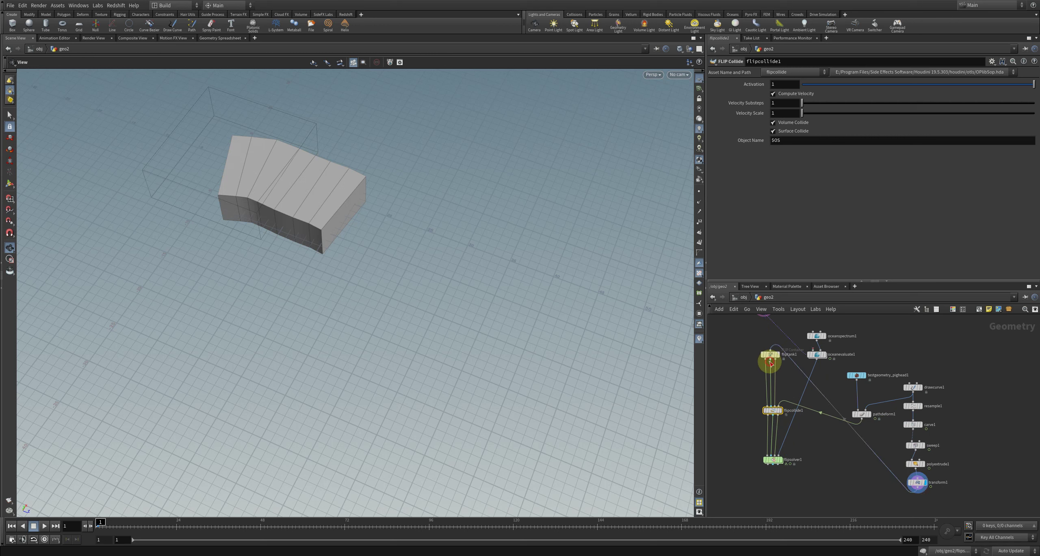
click(818, 356)
drag(918, 483, 799, 85)
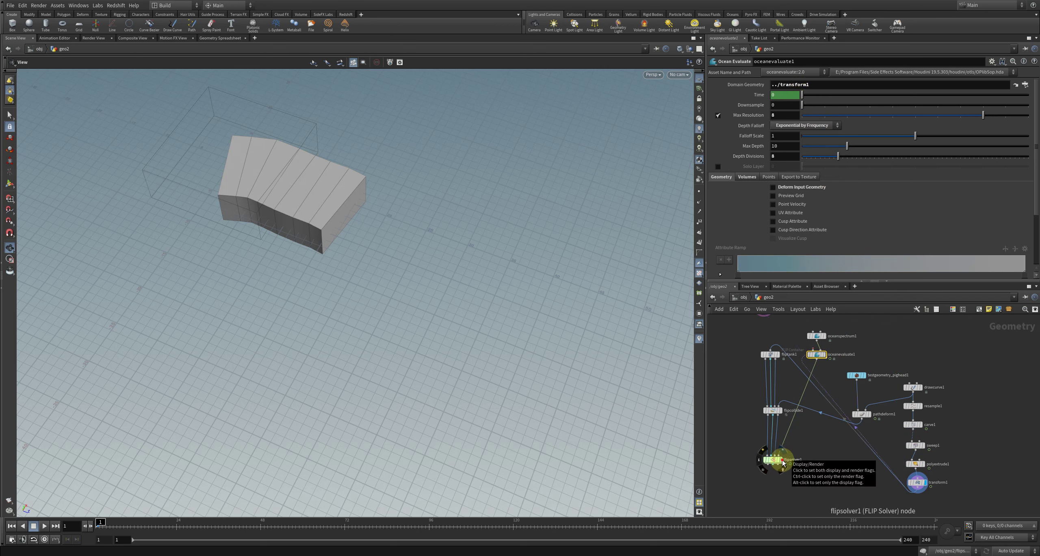
- Display the FLIP solver output and lower oceanspectrum1's Grid Size to 21.7
key(r)
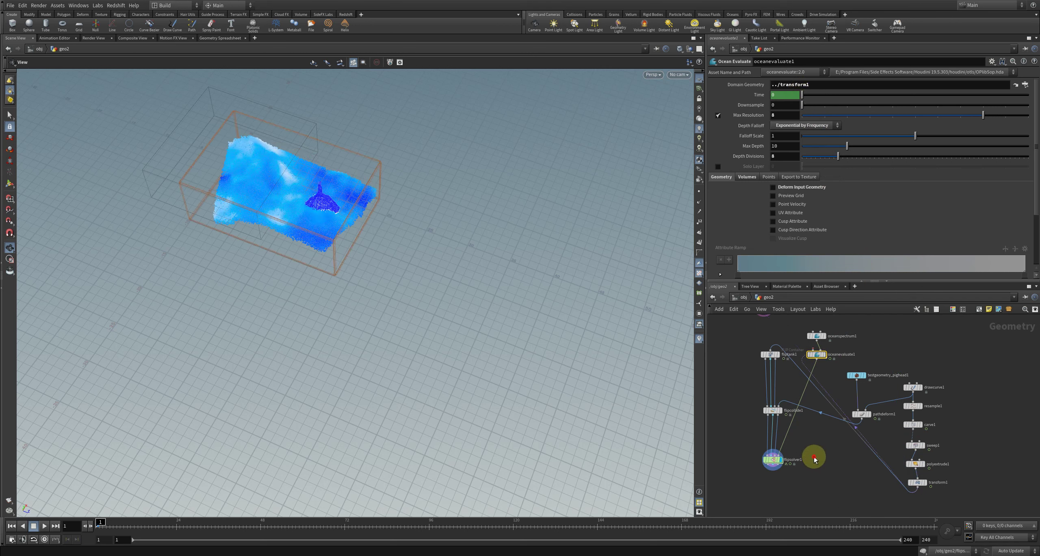
mouse_move(322, 248)
mouse_down()
mouse_move(332, 258)
mouse_move(395, 251)
mouse_move(420, 290)
mouse_up()
click(818, 354)
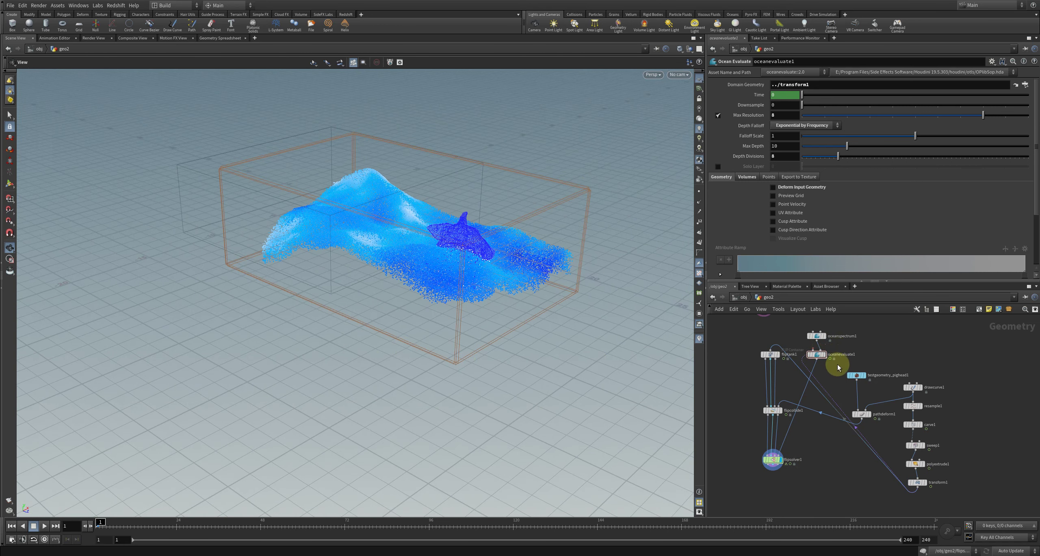
click(815, 336)
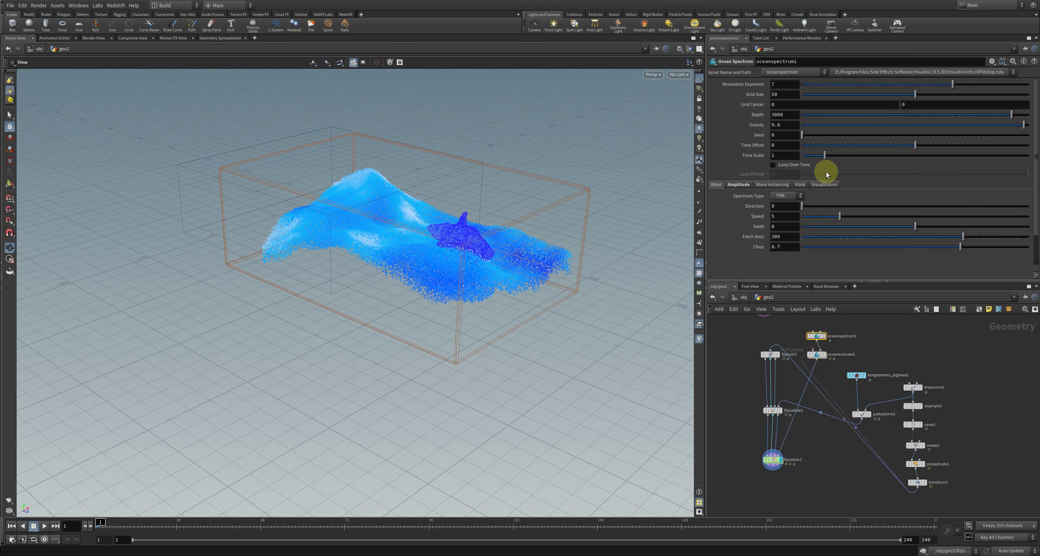
click(738, 184)
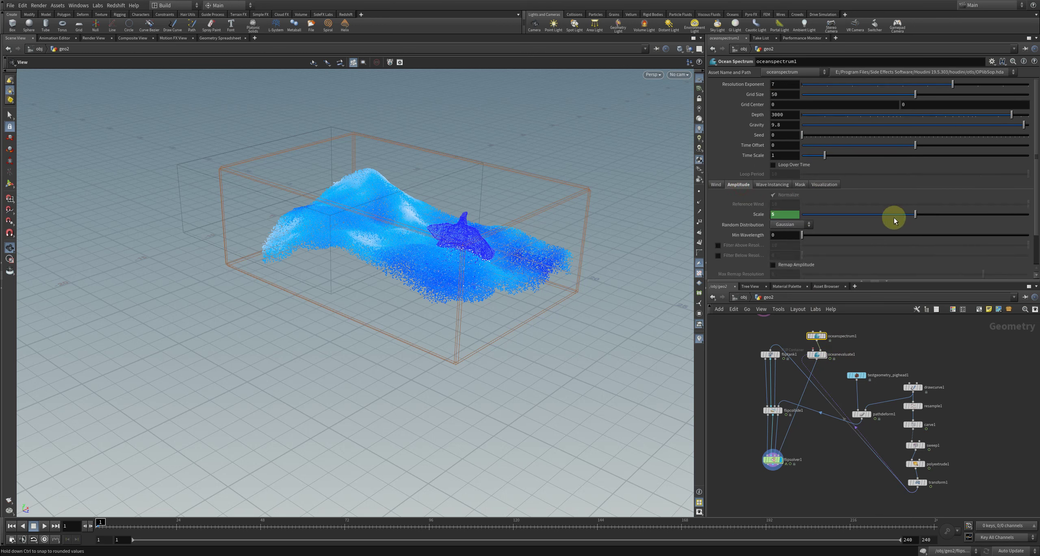
click(755, 215)
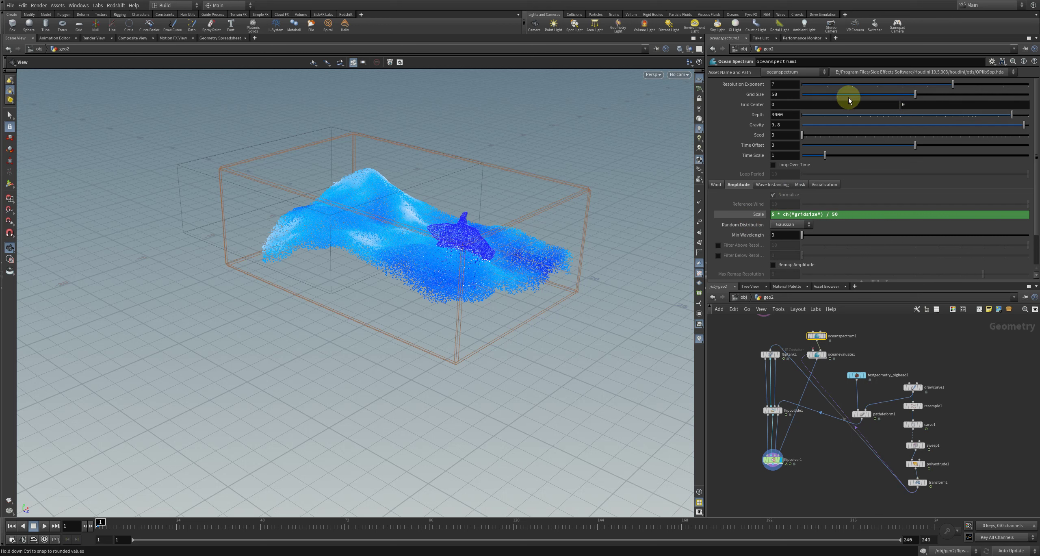
drag(870, 95, 863, 97)
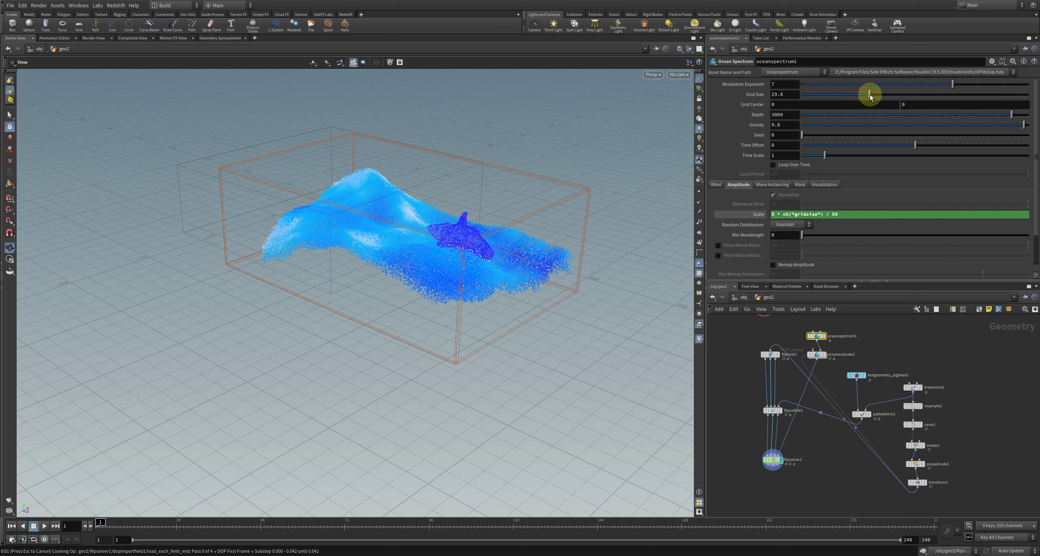
mouse_move(564, 255)
mouse_down()
mouse_move(473, 262)
mouse_move(441, 302)
mouse_up()
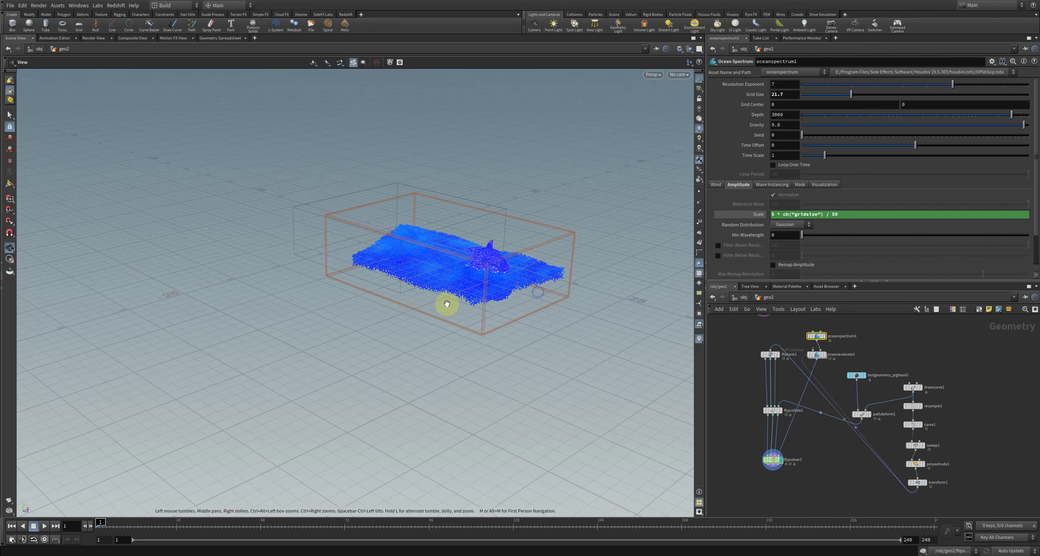
middle_drag(829, 468, 823, 447)
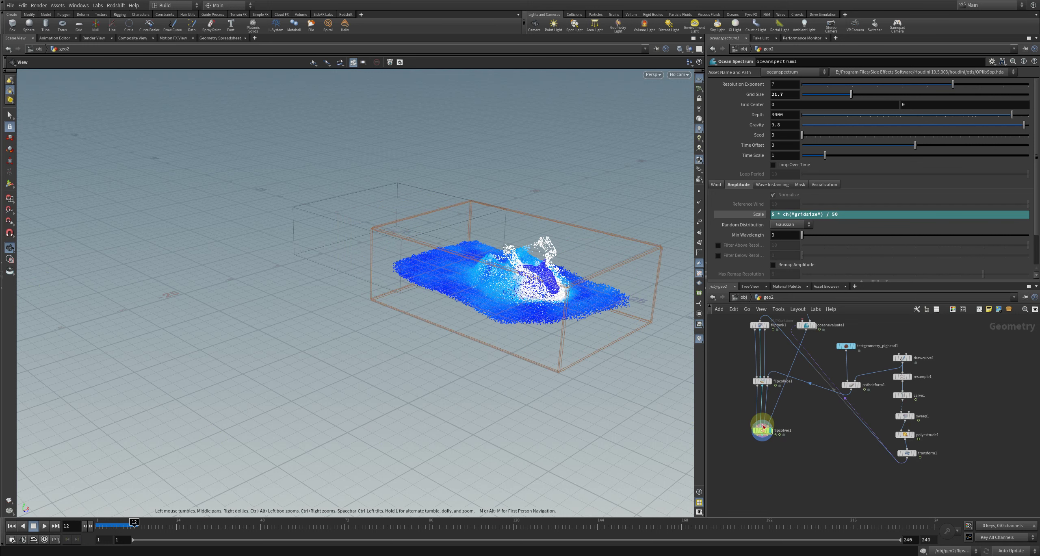
click(763, 430)
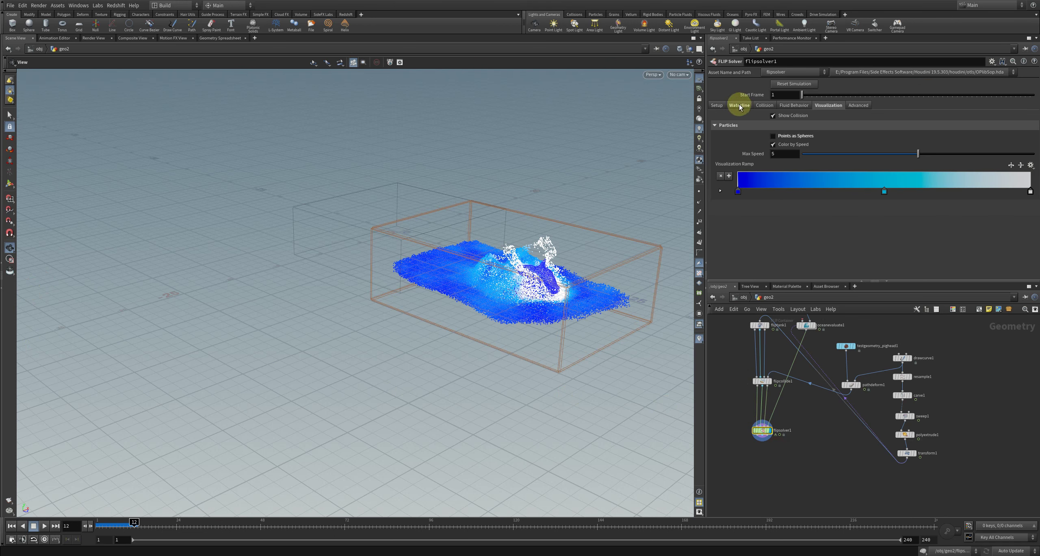
- Set flipsolver1's Cache Memory to 25000 MB and replay the simulation from frame 1
click(719, 106)
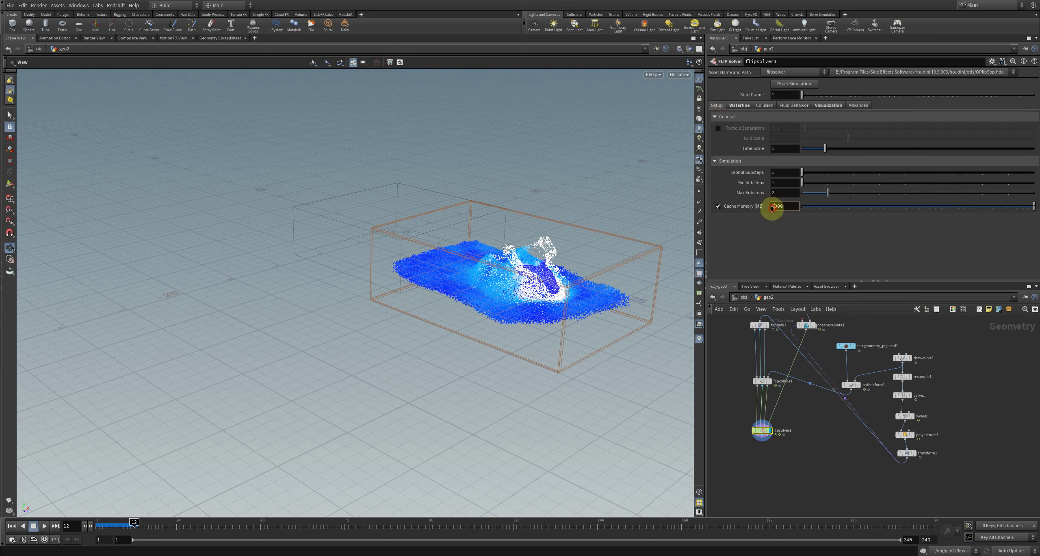
text(2)
key(Return)
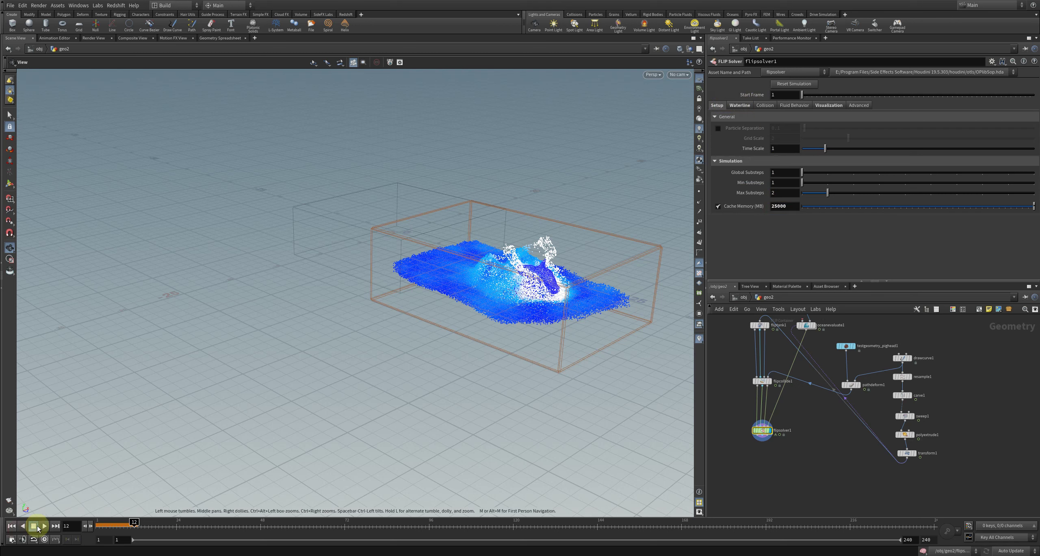
key(ctrl+Up)
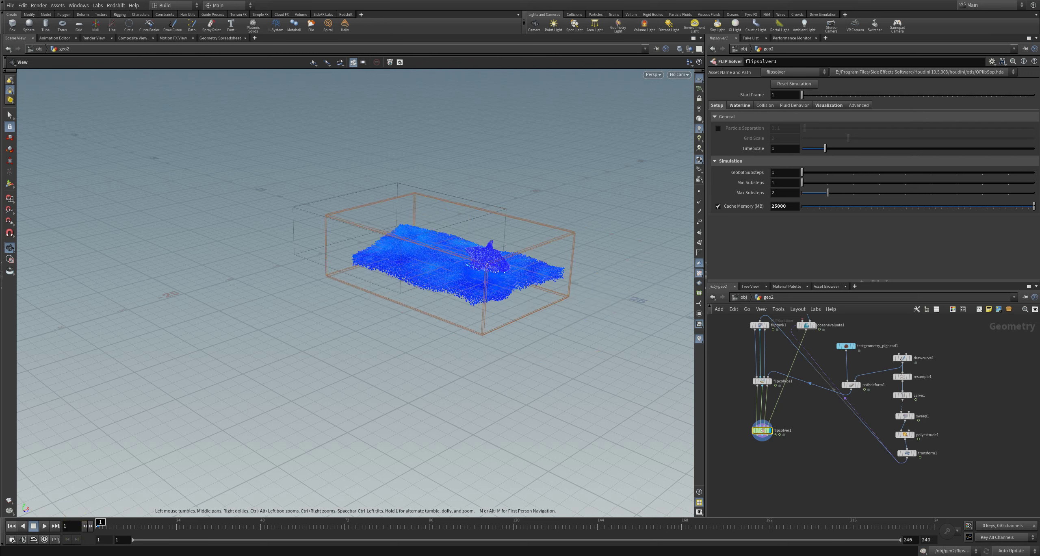
mouse_move(165, 524)
mouse_down()
mouse_move(153, 523)
mouse_move(243, 528)
mouse_up()
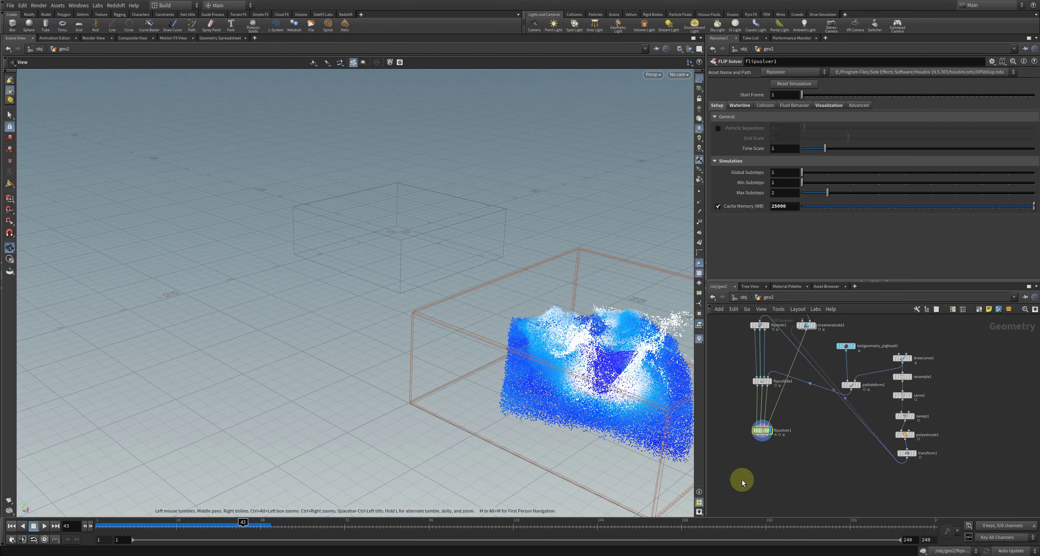
middle_drag(778, 458, 769, 441)
- Merge flipsolver1 and pathdeform1 into a new merge1 node, display it, and rewind to frame 1
key(Tab)
text(merge)
key(Return)
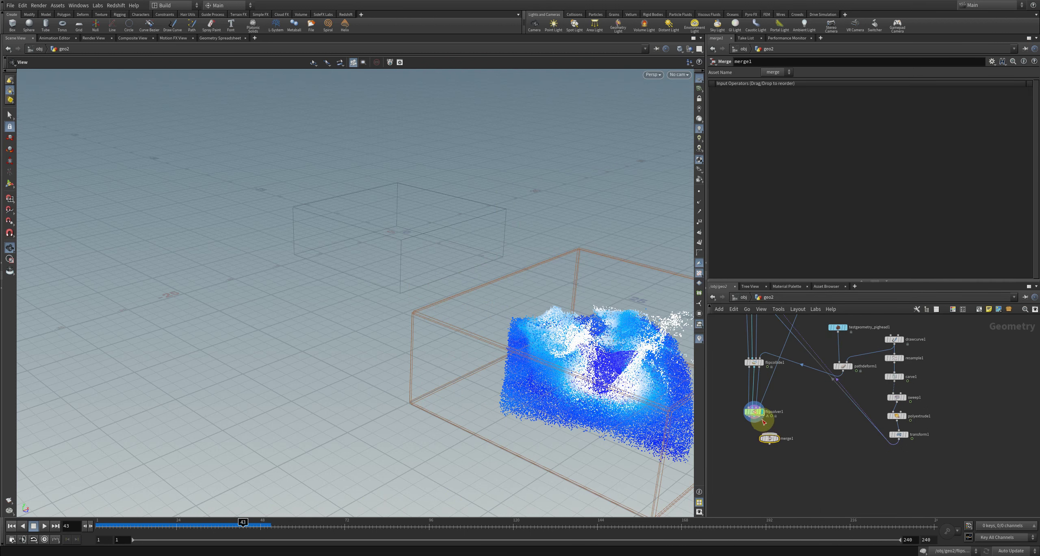
drag(754, 418, 769, 434)
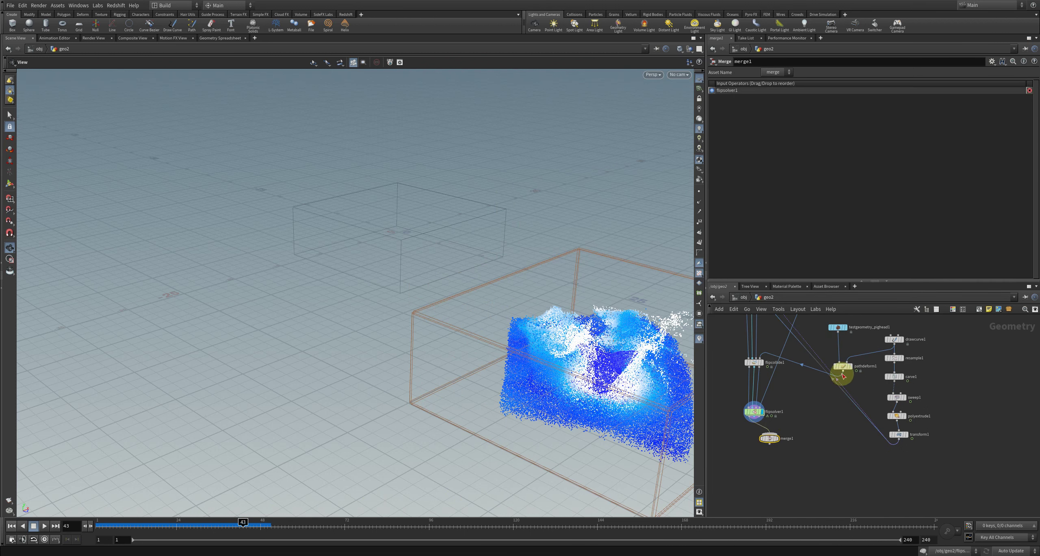
drag(843, 376, 778, 443)
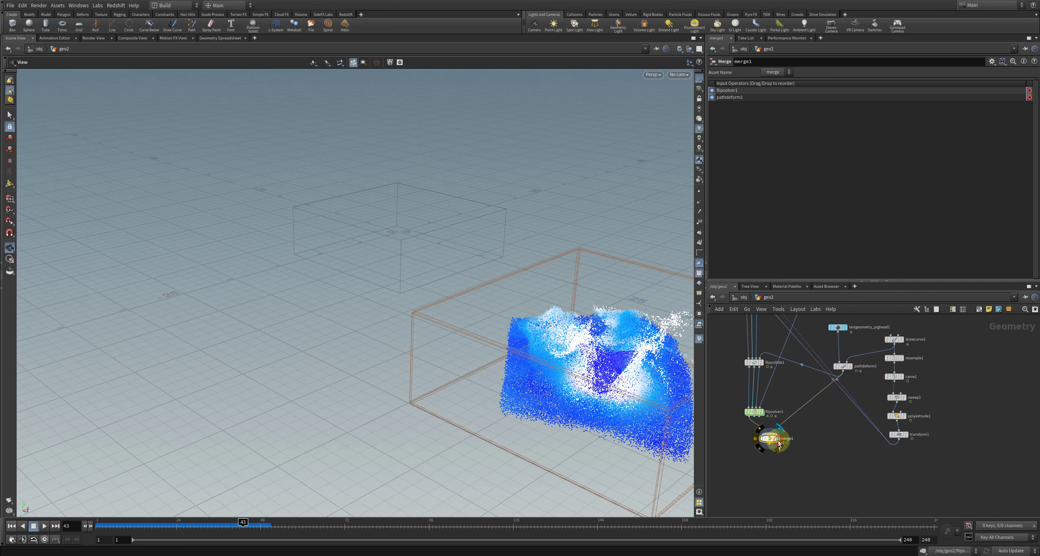
click(778, 443)
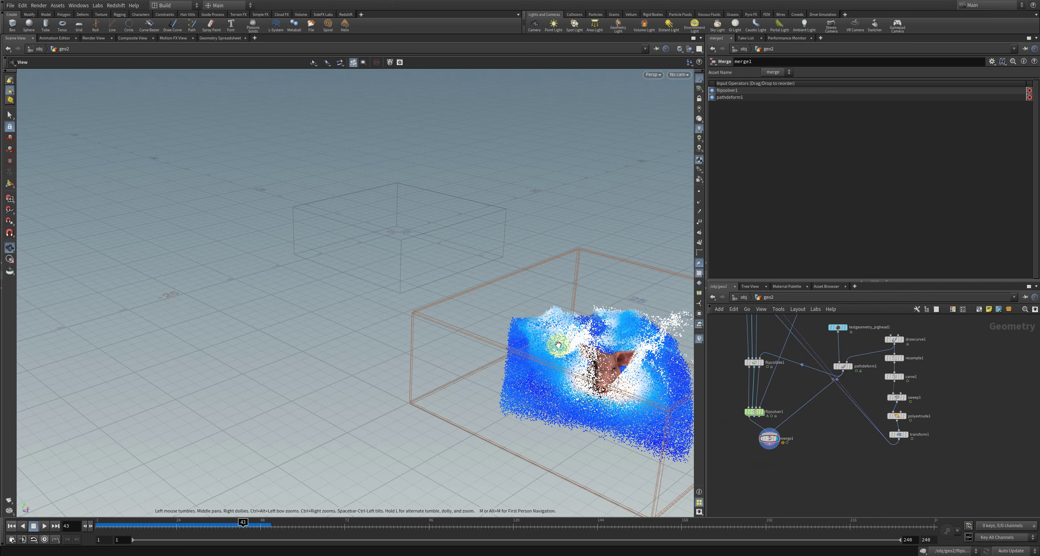
mouse_move(480, 299)
mouse_down()
mouse_move(390, 248)
mouse_move(475, 345)
mouse_move(390, 283)
mouse_move(394, 244)
mouse_move(158, 521)
mouse_move(88, 527)
mouse_up()
mouse_move(256, 346)
middle_down()
mouse_move(215, 338)
mouse_move(262, 293)
middle_up()
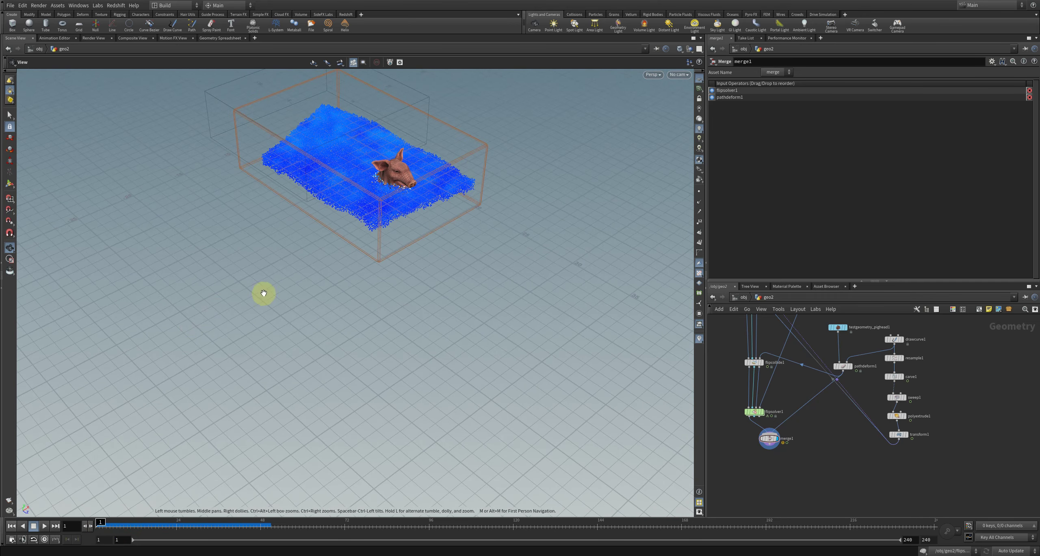
- Play the merged simulation, stop at frame 39, and inspect the pig head's foamy wake
click(44, 526)
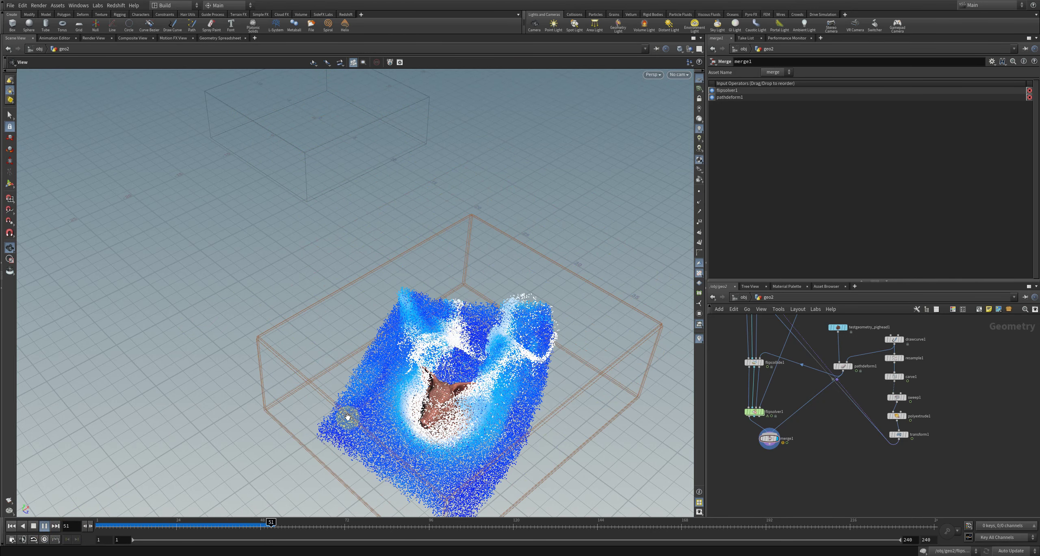
mouse_move(345, 342)
mouse_down()
mouse_move(318, 314)
mouse_move(359, 325)
mouse_up()
drag(170, 524, 54, 527)
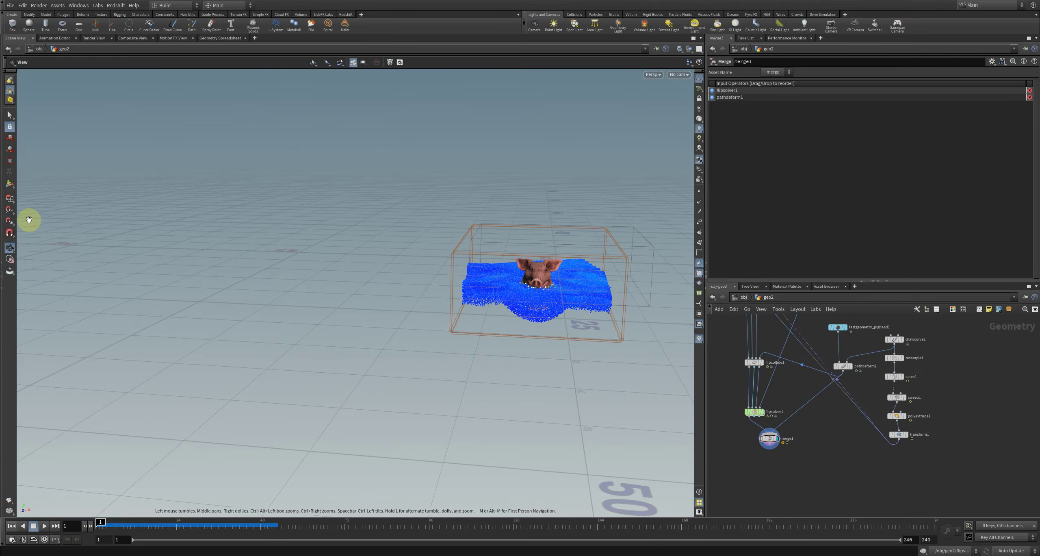
drag(280, 302, 270, 305)
click(44, 526)
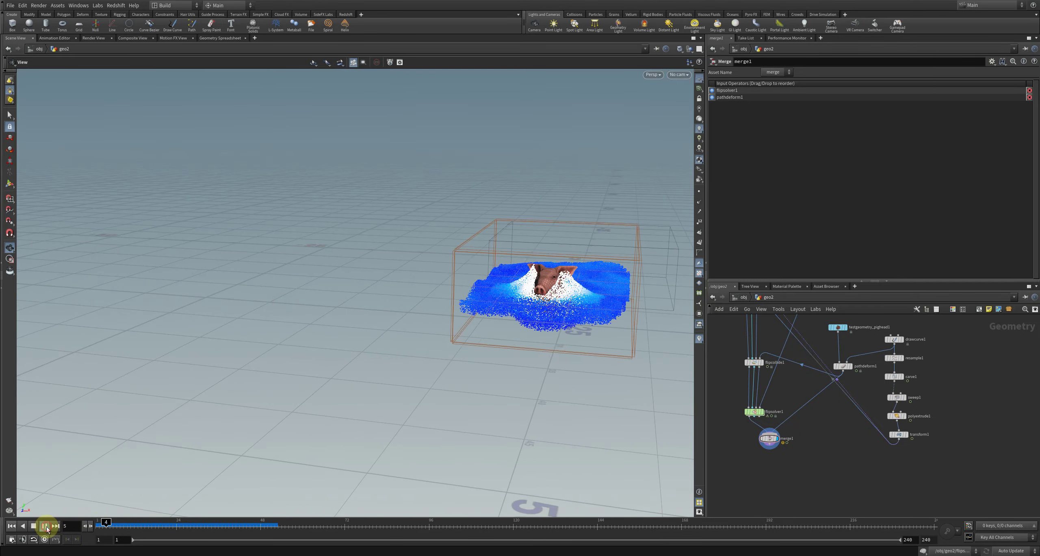
click(44, 526)
mouse_move(529, 314)
mouse_down()
mouse_move(524, 371)
mouse_move(505, 358)
mouse_up()
drag(385, 337, 341, 341)
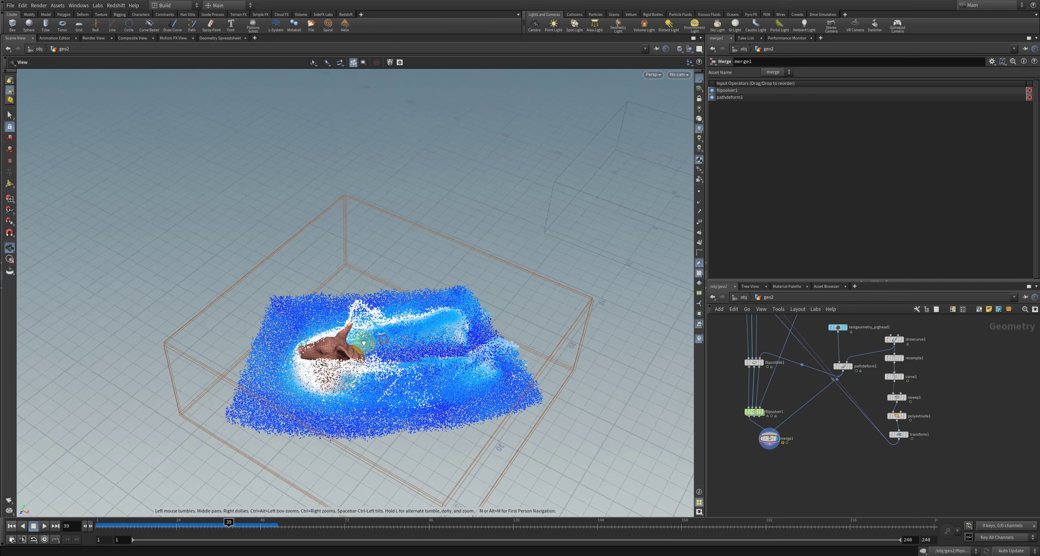
mouse_move(977, 346)
middle_down()
mouse_move(982, 424)
mouse_move(976, 397)
middle_up()
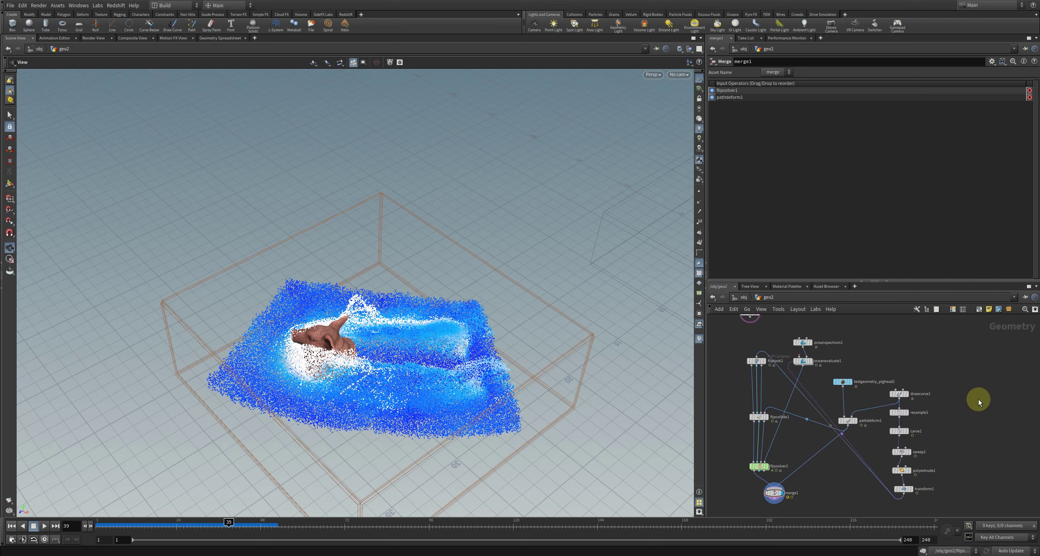